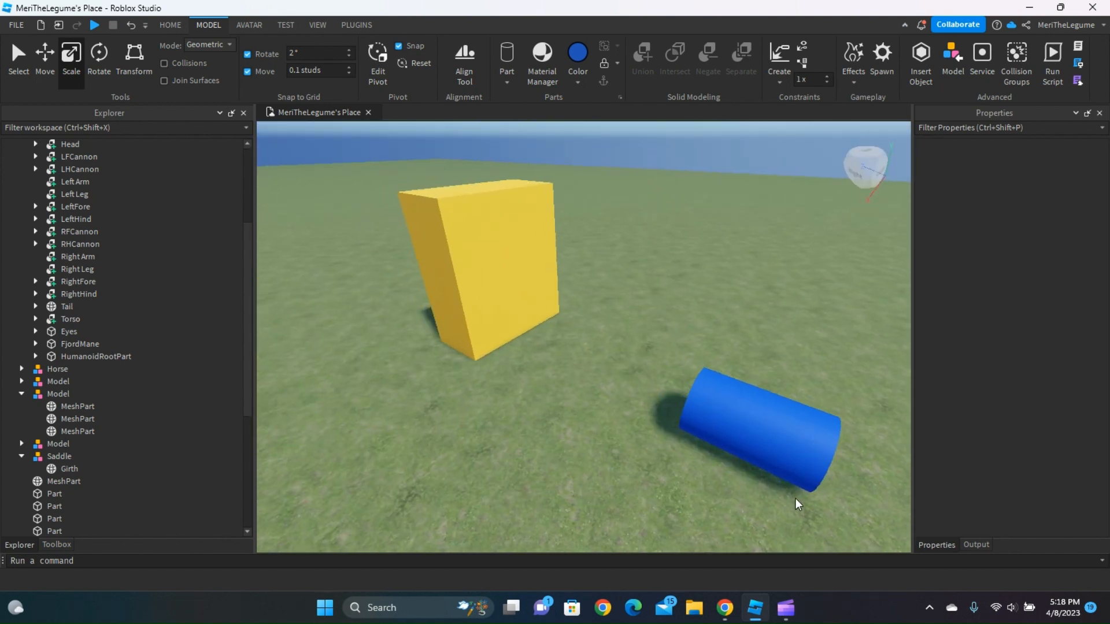
Move the blue cylinder across the ground to just in front of the yellow block
drag(787, 486, 659, 486)
right_drag(659, 486, 792, 383)
drag(583, 456, 636, 428)
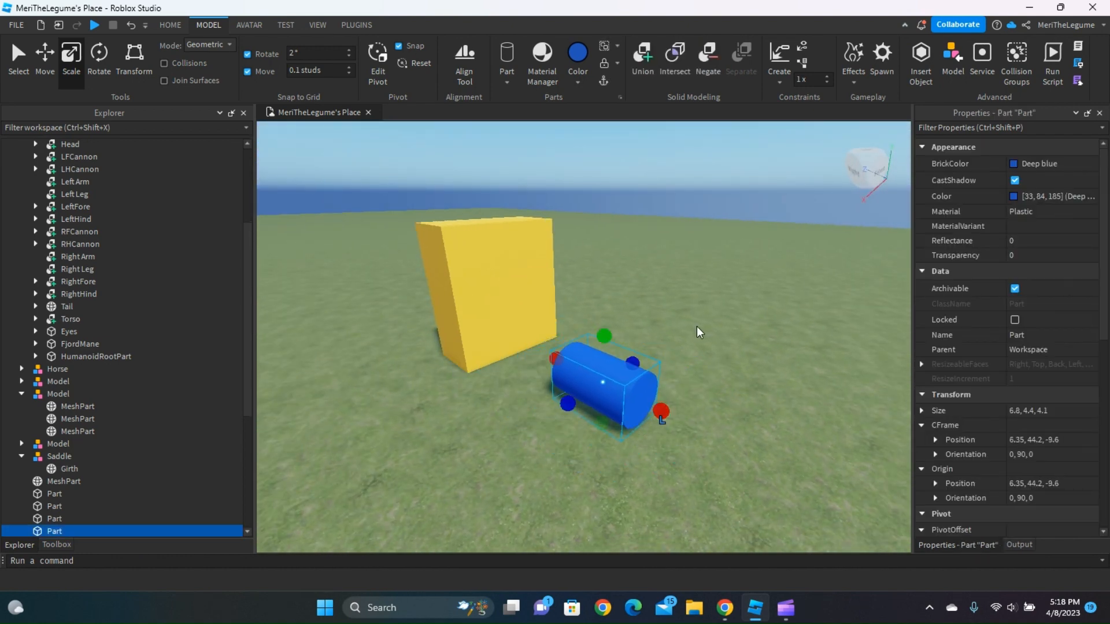
right_drag(683, 334, 685, 346)
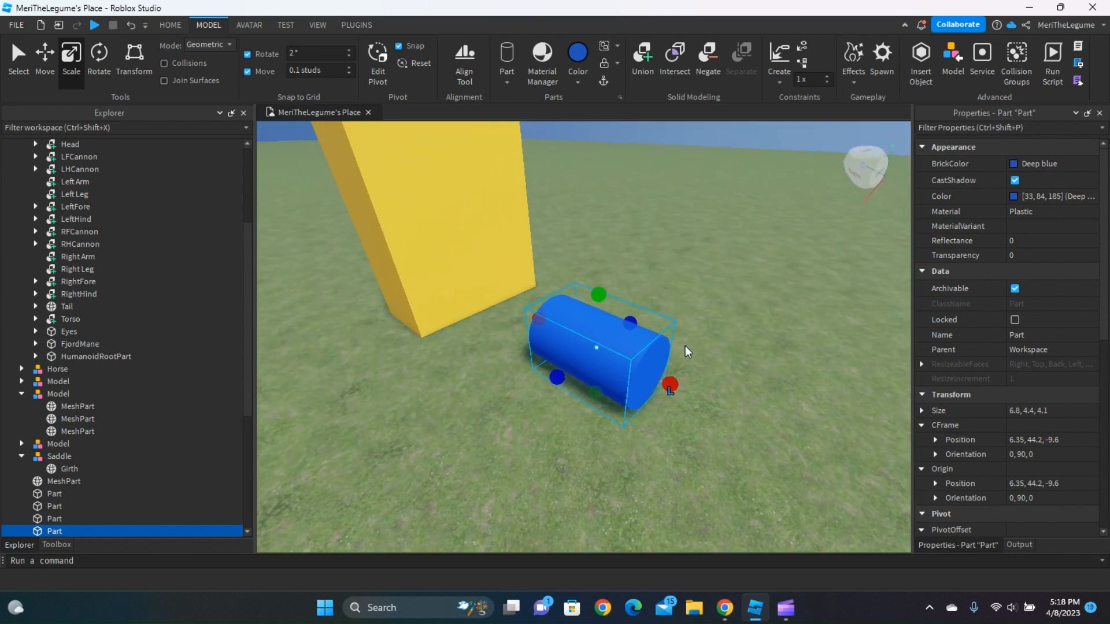
right_drag(782, 261, 782, 261)
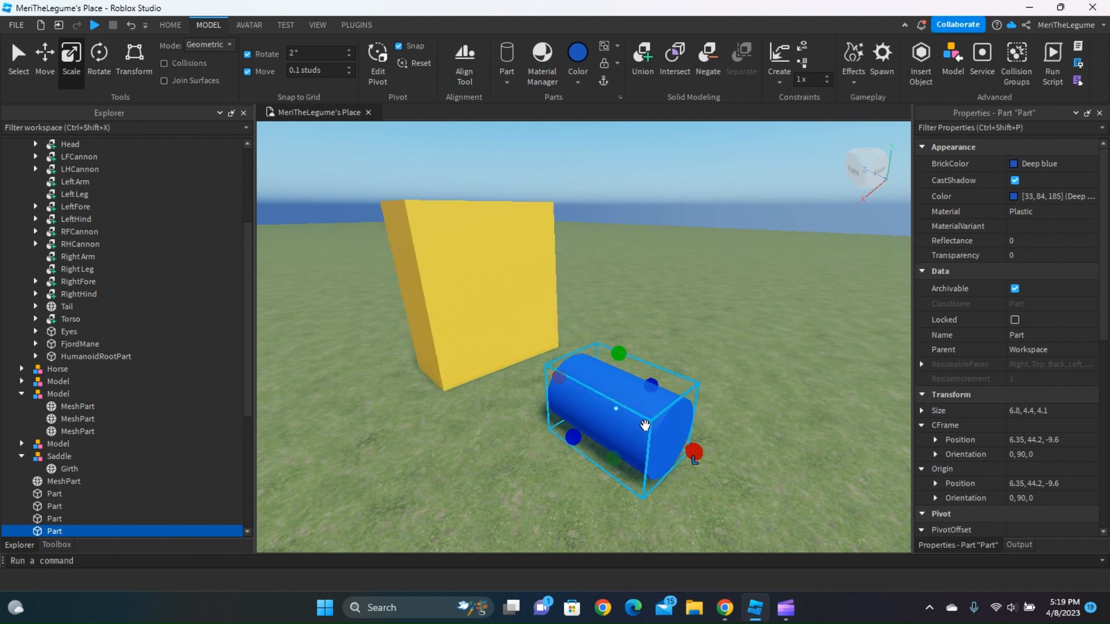
Slide the blue cylinder back and forth over the ground beside the yellow block
drag(645, 426, 602, 470)
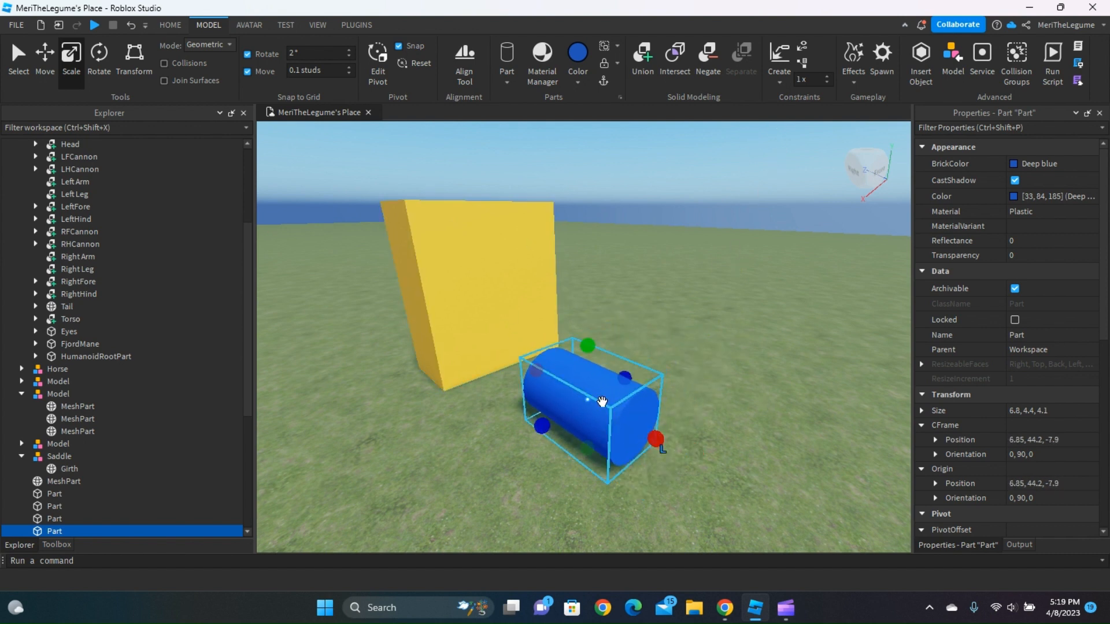
drag(602, 401, 630, 493)
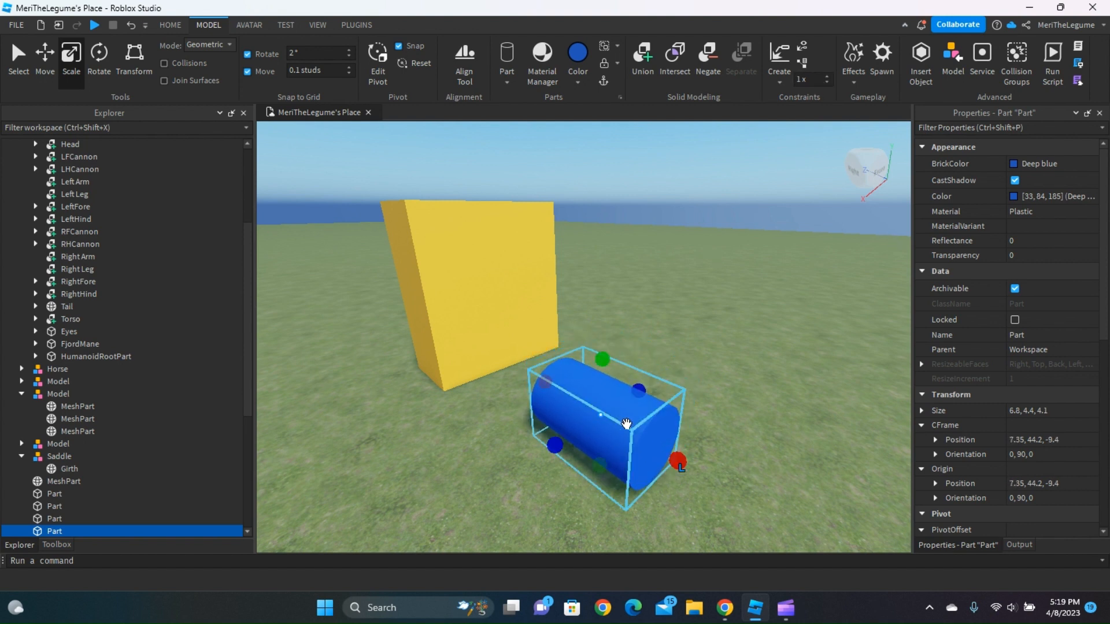
drag(626, 424, 594, 373)
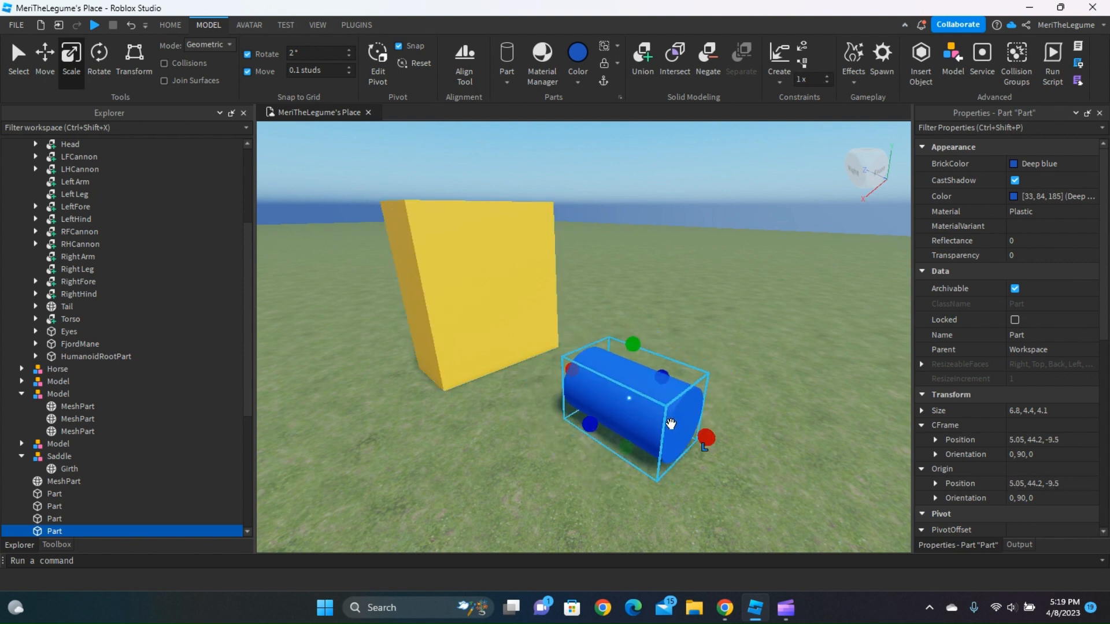
drag(671, 424, 638, 496)
mouse_move(614, 405)
mouse_down()
mouse_move(639, 436)
mouse_move(619, 441)
mouse_move(608, 425)
mouse_up()
drag(664, 399, 648, 452)
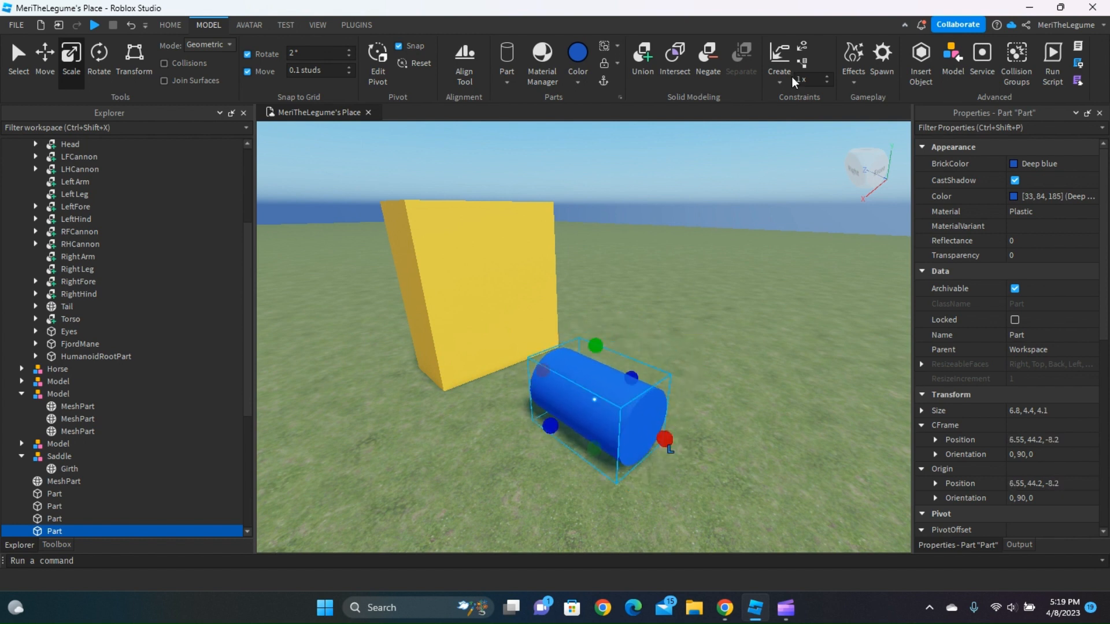
Negate the blue cylinder and position it so it passes through the upper part of the yellow block
click(706, 64)
drag(650, 370, 483, 251)
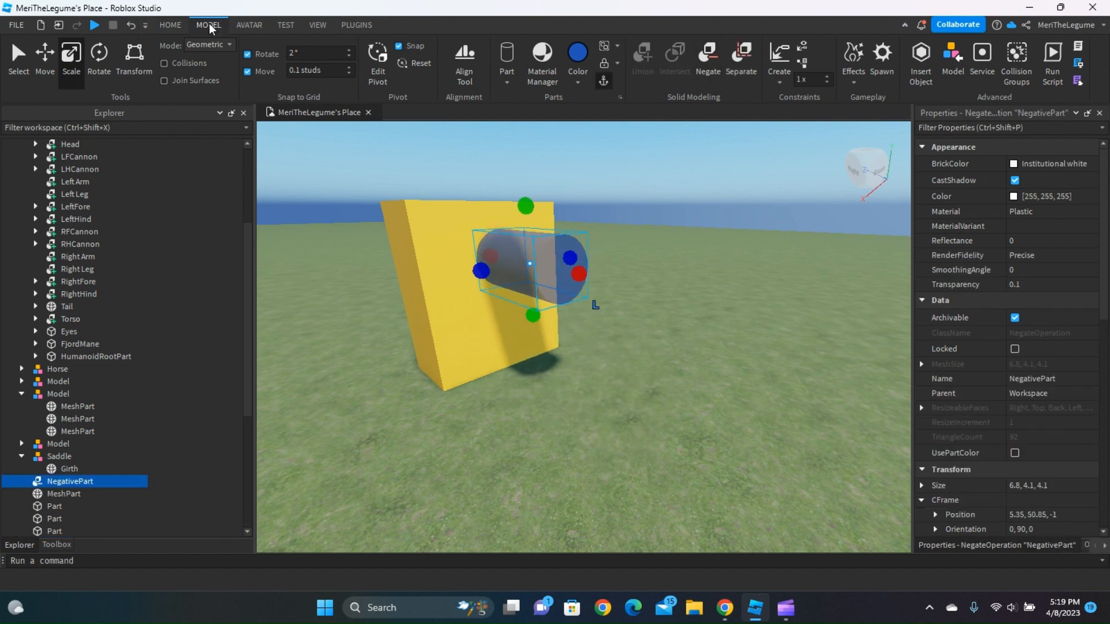
click(45, 66)
right_drag(627, 380, 598, 306)
drag(560, 282, 593, 288)
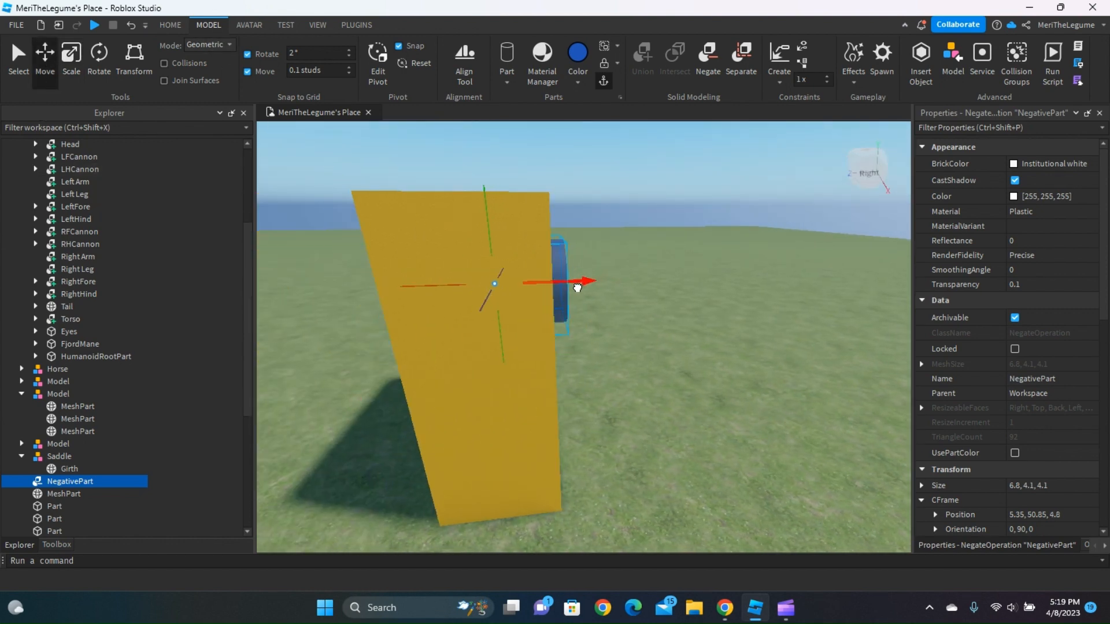
right_drag(571, 291, 710, 372)
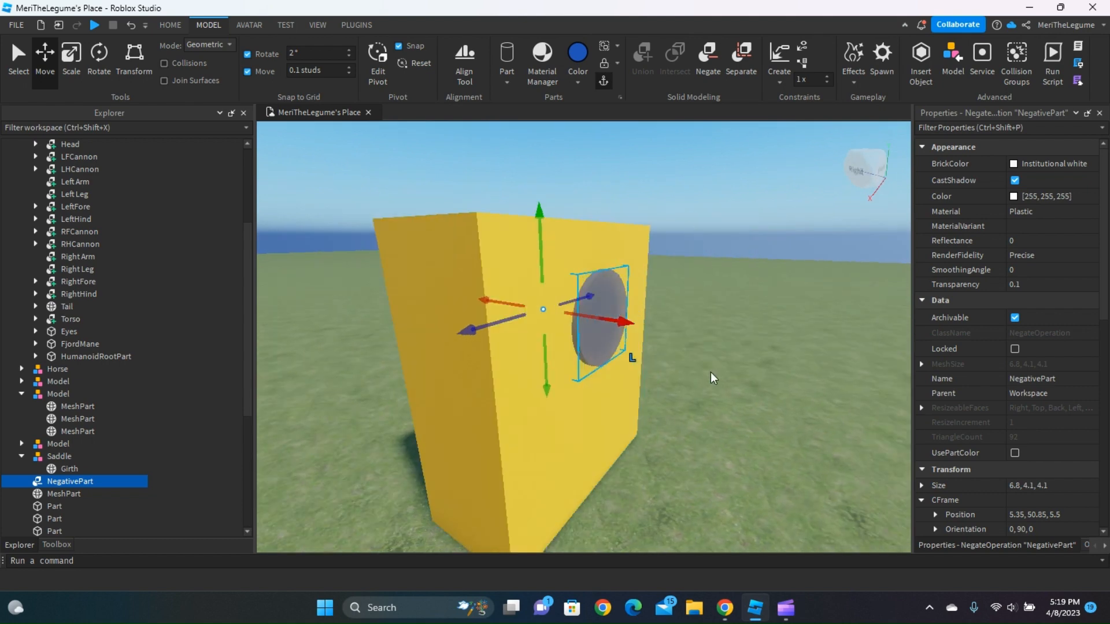
Union the negated cylinder with the yellow block to cut a round hole through it
click(710, 372)
right_drag(645, 339, 683, 348)
scroll(683, 348, down, 3)
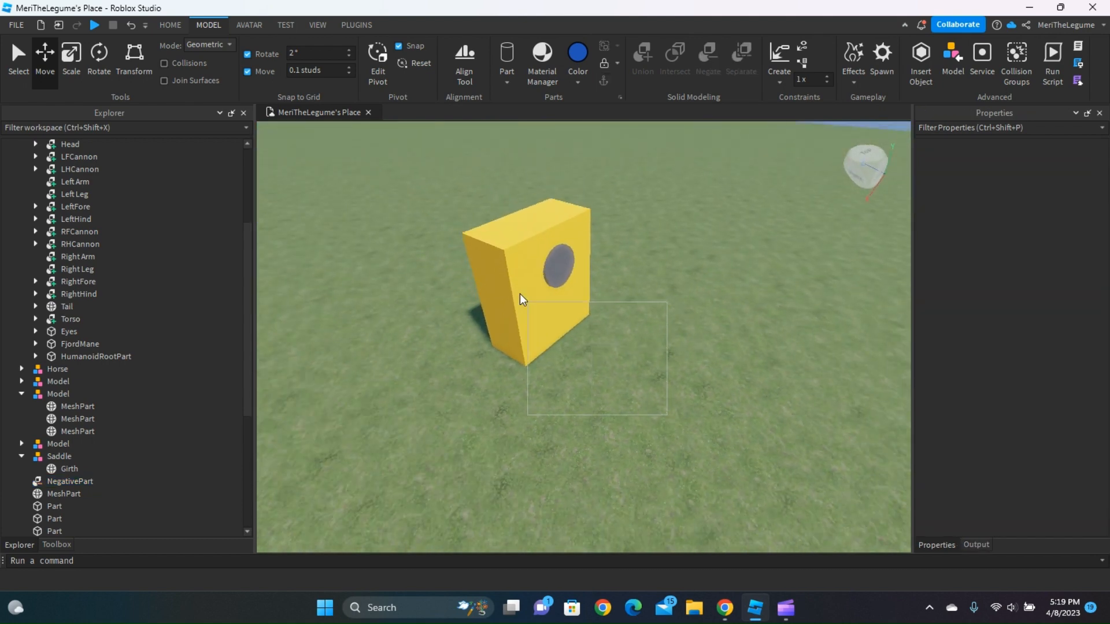
drag(521, 295, 450, 200)
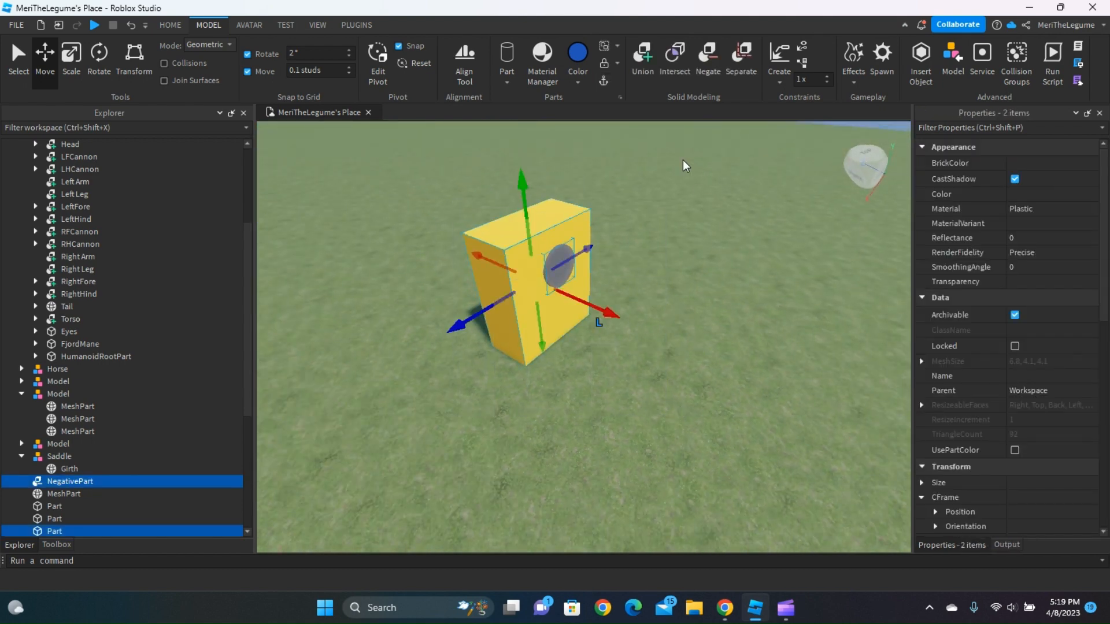
click(638, 43)
click(712, 418)
right_drag(712, 418, 713, 419)
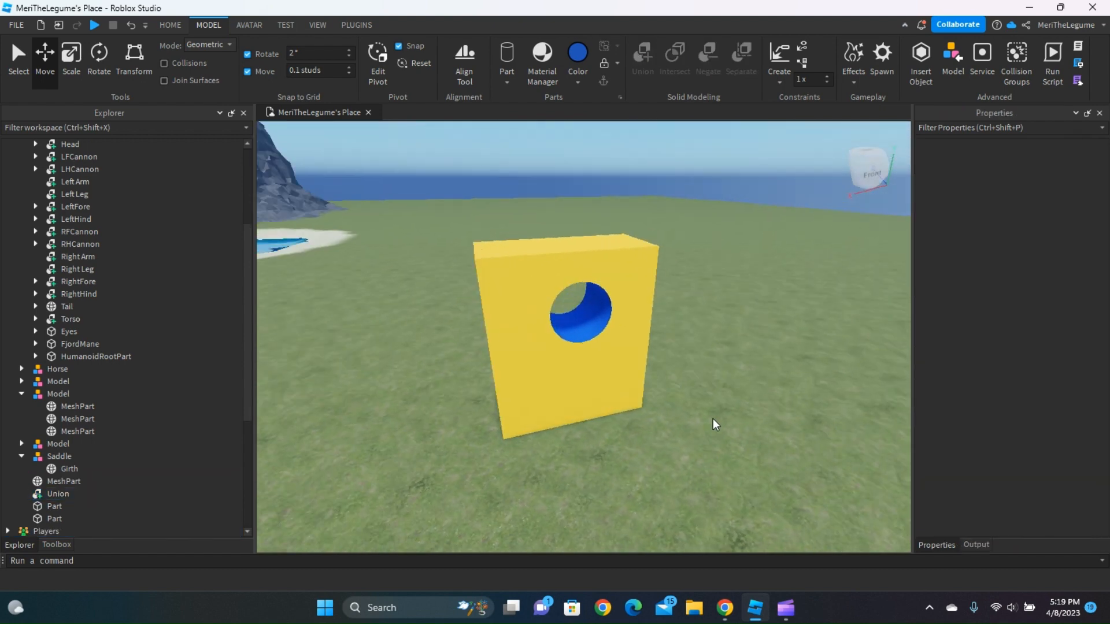
Inspect the round hole up close and shift the holed block slightly, to about X 2.95 and Z 3.65
scroll(712, 418, up, 5)
middle_drag(713, 418, 661, 423)
scroll(661, 423, up, 3)
right_click(652, 421)
right_drag(652, 421, 466, 411)
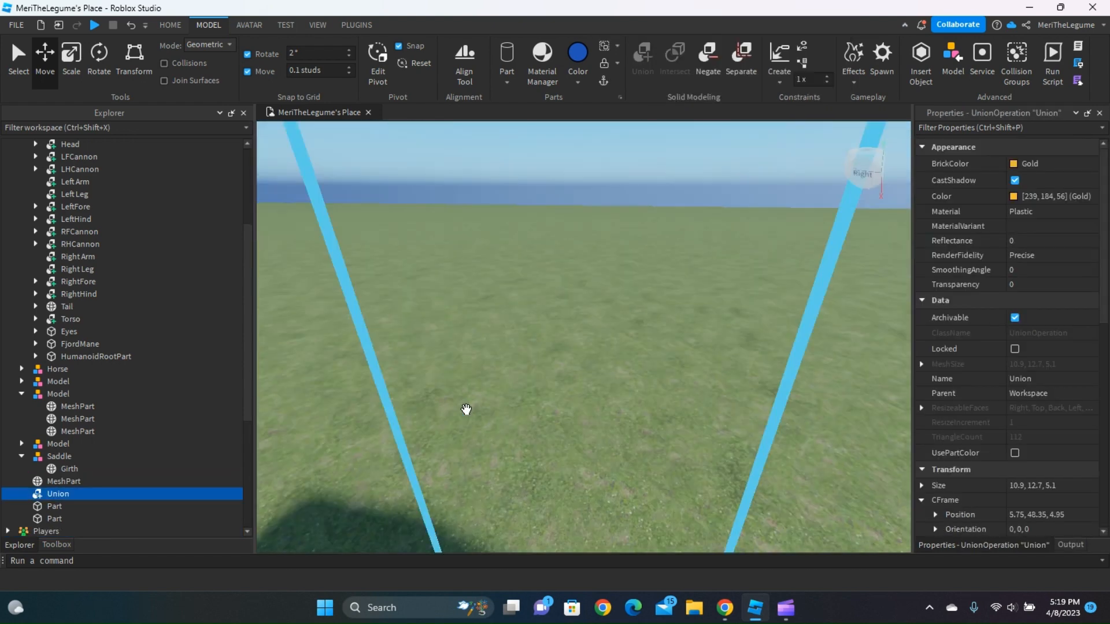
scroll(629, 420, down, 4)
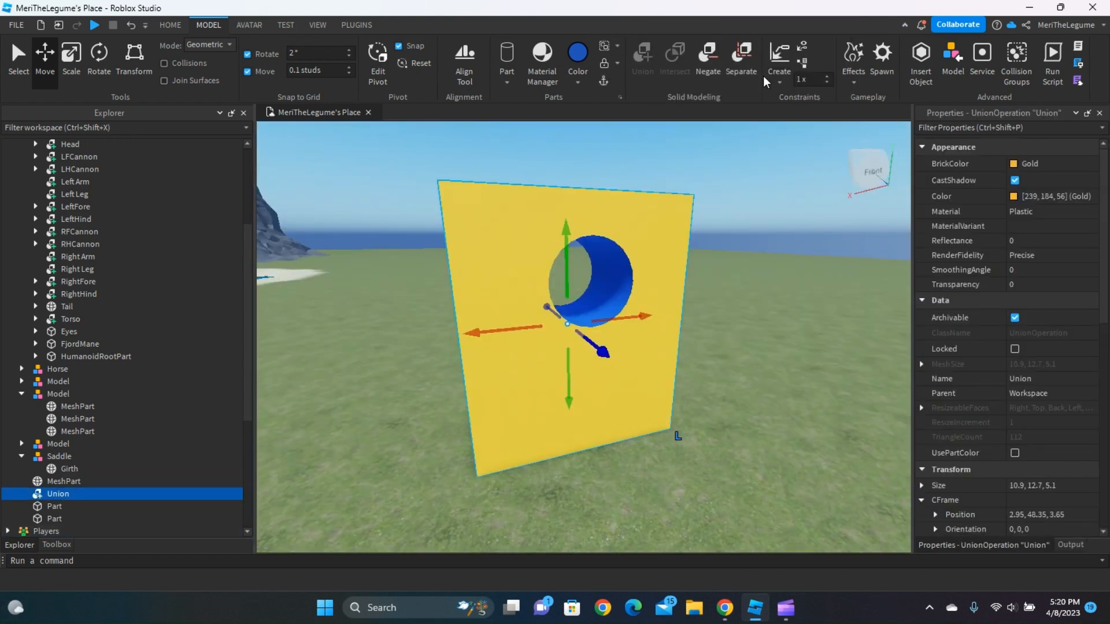
Separate the union into its original parts and pull the negated cylinder out onto the ground beside the block
click(741, 58)
click(828, 386)
click(611, 294)
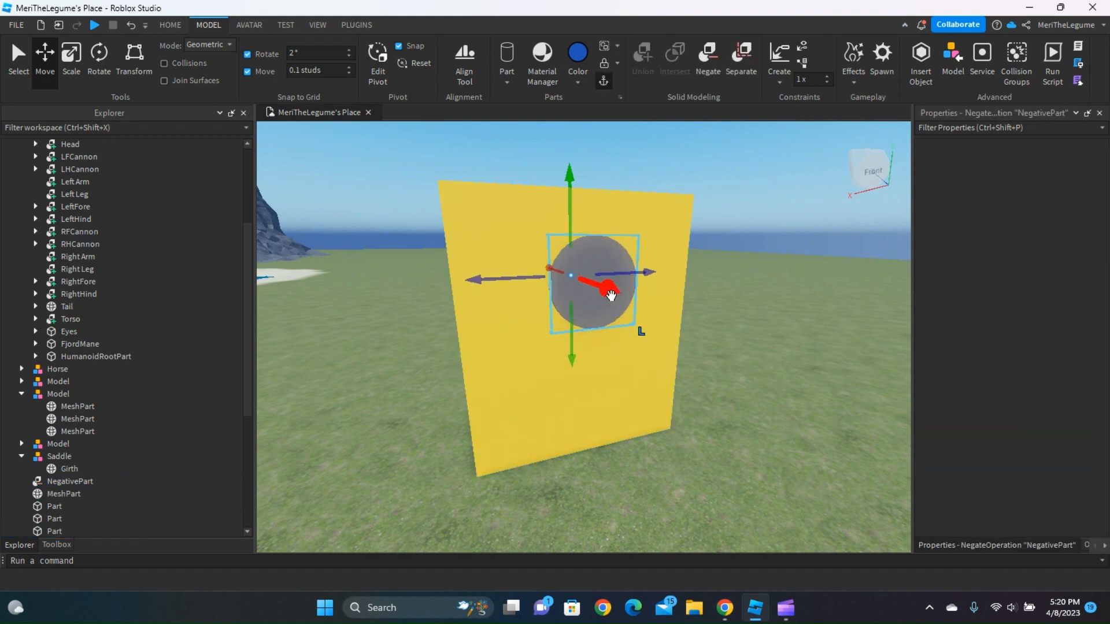
drag(601, 255, 669, 431)
click(612, 447)
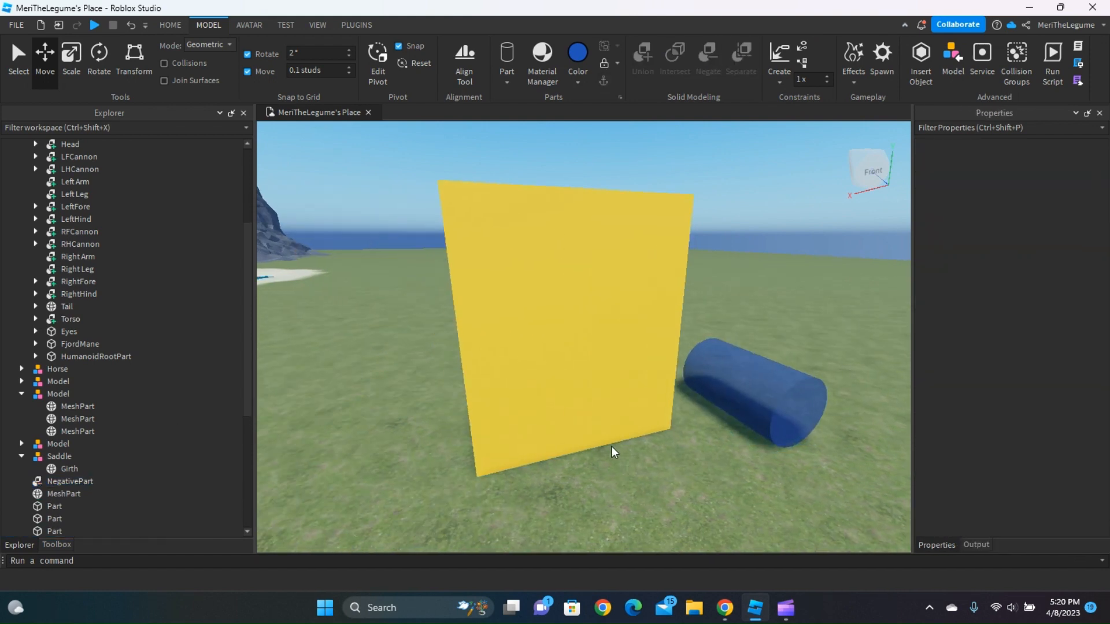
Move the negated cylinder up along the yellow block's edge so it overlaps the block's upper corner
key(d)
click(686, 387)
right_drag(697, 389, 766, 376)
click(765, 398)
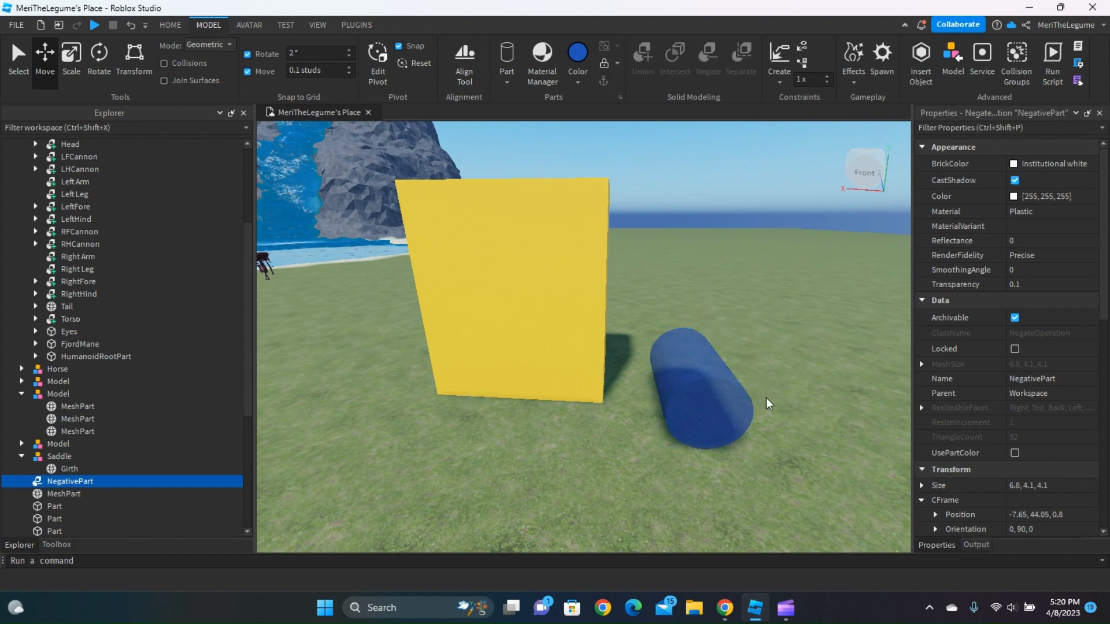
click(704, 359)
drag(782, 386, 685, 394)
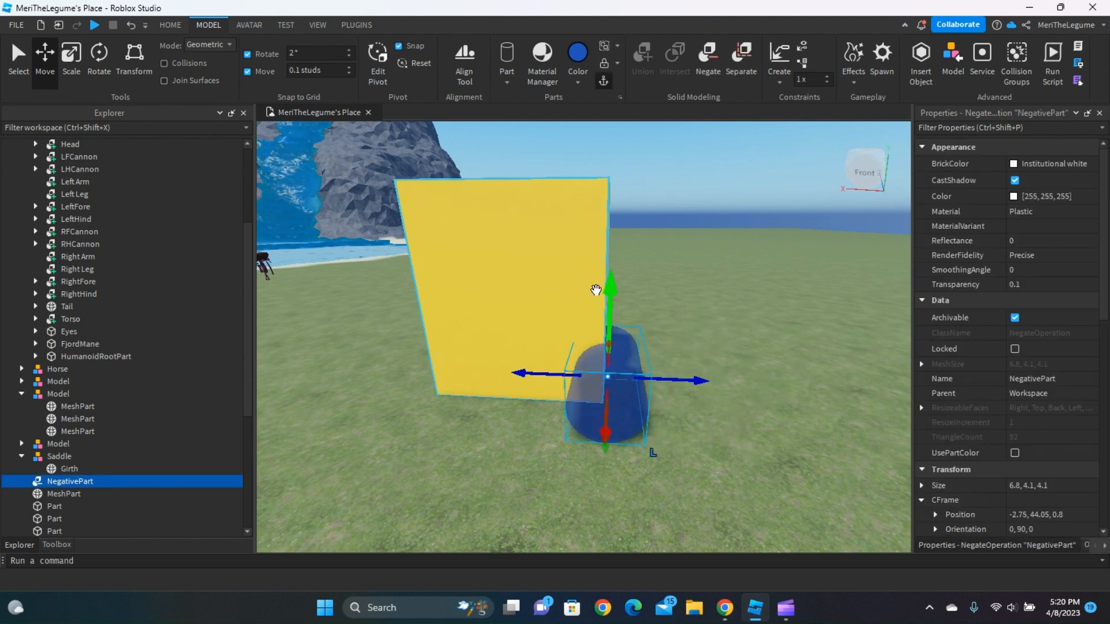
click(620, 314)
click(627, 403)
drag(609, 321, 615, 292)
right_drag(677, 325, 701, 340)
drag(692, 325, 686, 324)
Shift the negated cylinder along its length so it spans the yellow block's thickness at the corner
click(718, 456)
scroll(718, 456, down, 3)
right_drag(718, 456, 692, 308)
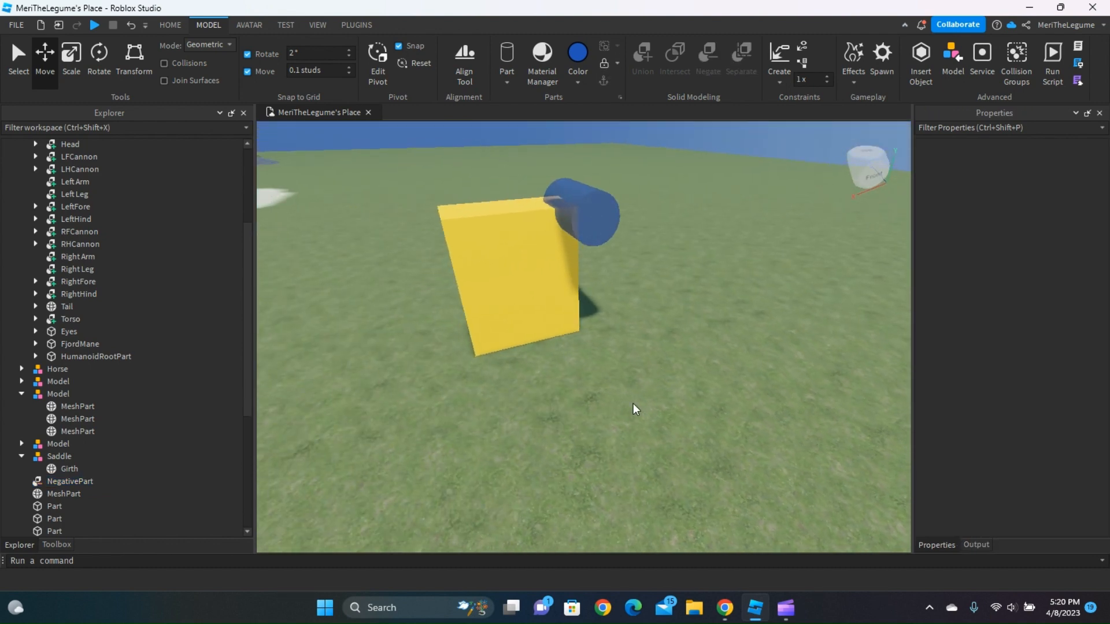
right_drag(633, 403, 625, 233)
click(626, 233)
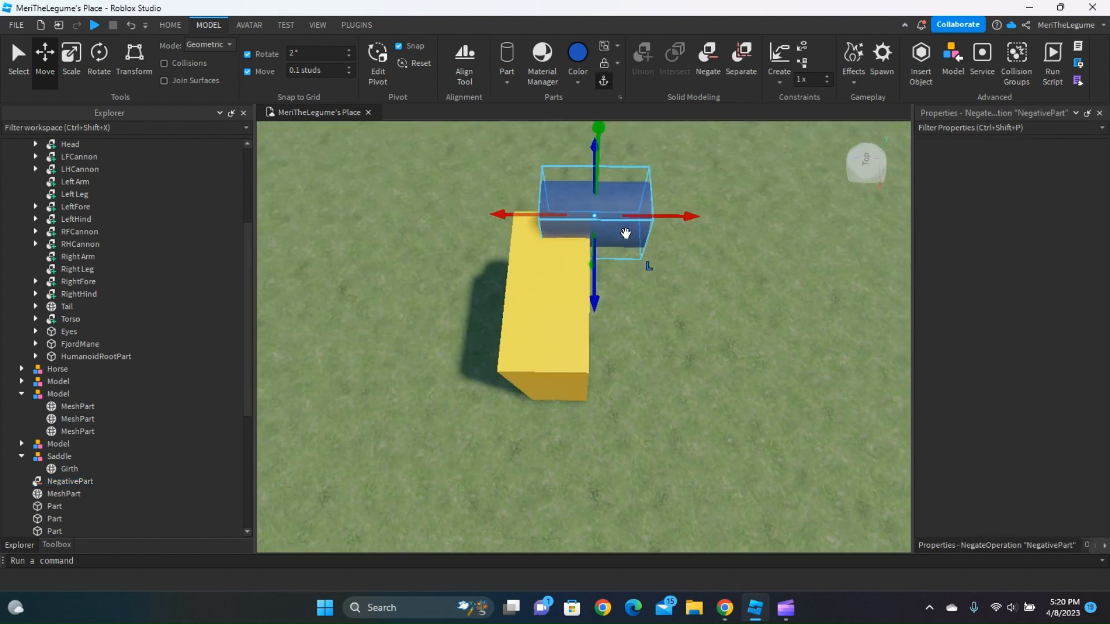
drag(657, 218, 617, 219)
click(664, 298)
right_drag(665, 298, 477, 262)
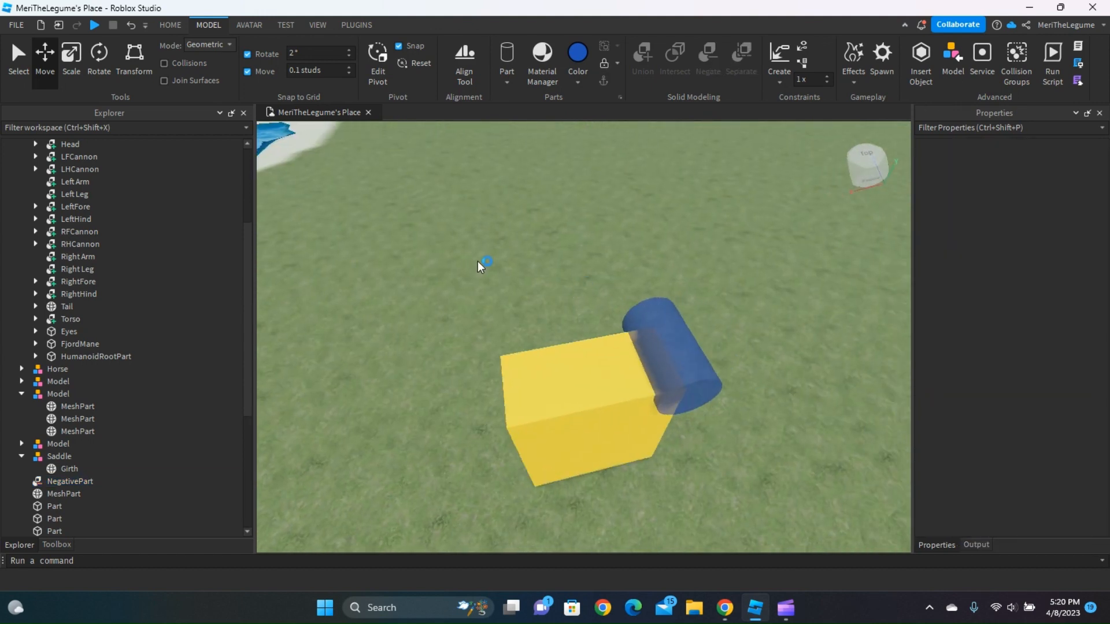
Union the yellow block with the negated cylinder to cut a rounded notch out of its upper corner
drag(477, 261, 743, 503)
key(f)
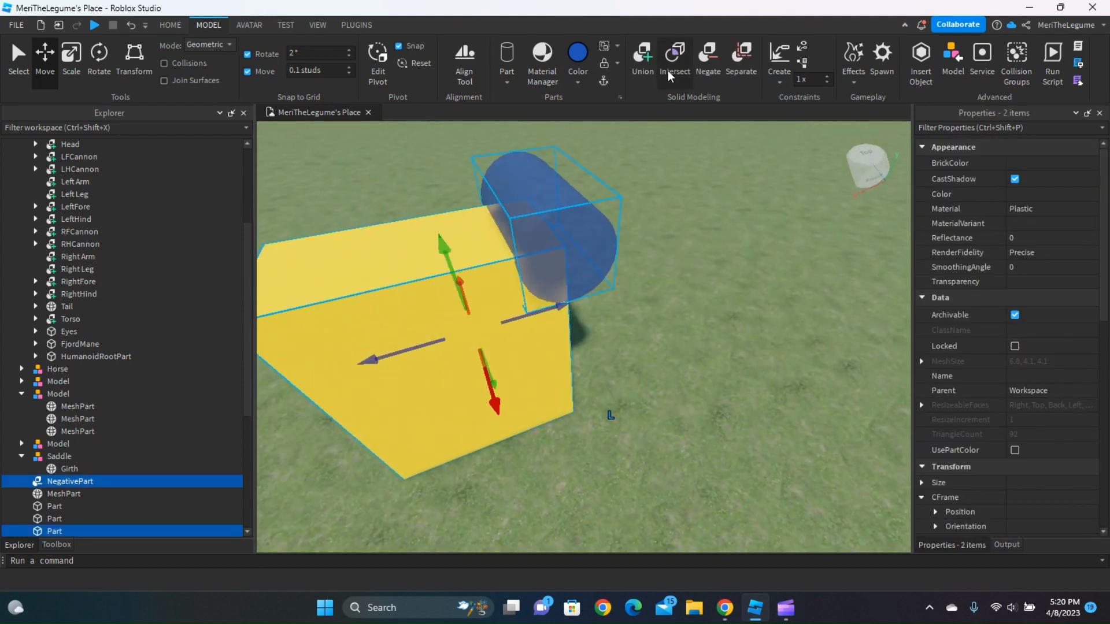
click(648, 54)
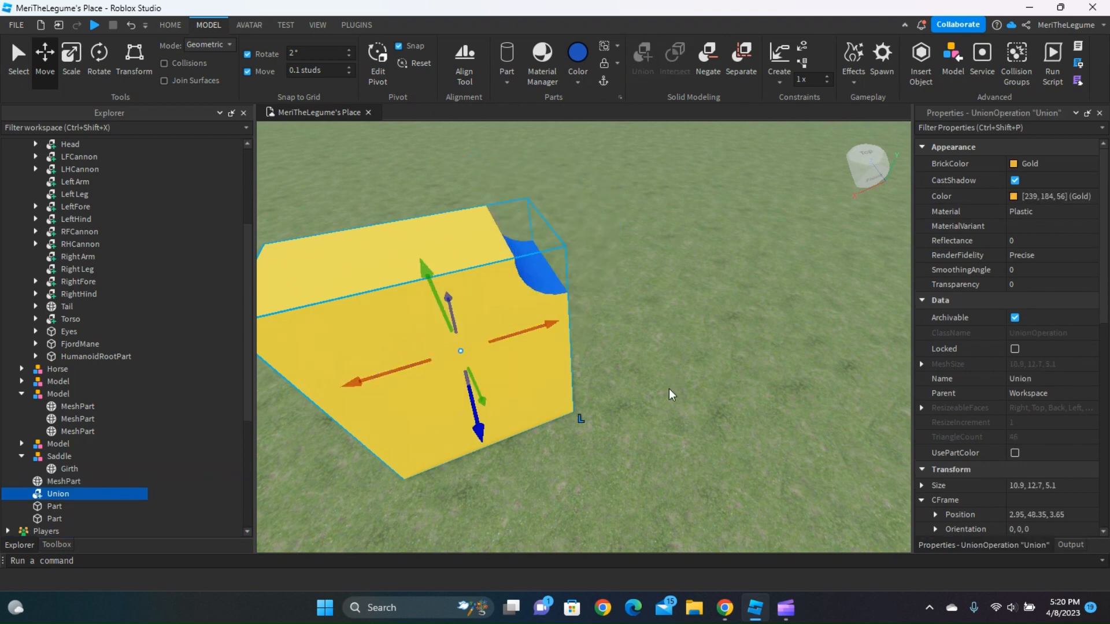
click(668, 389)
right_drag(668, 388, 248, 414)
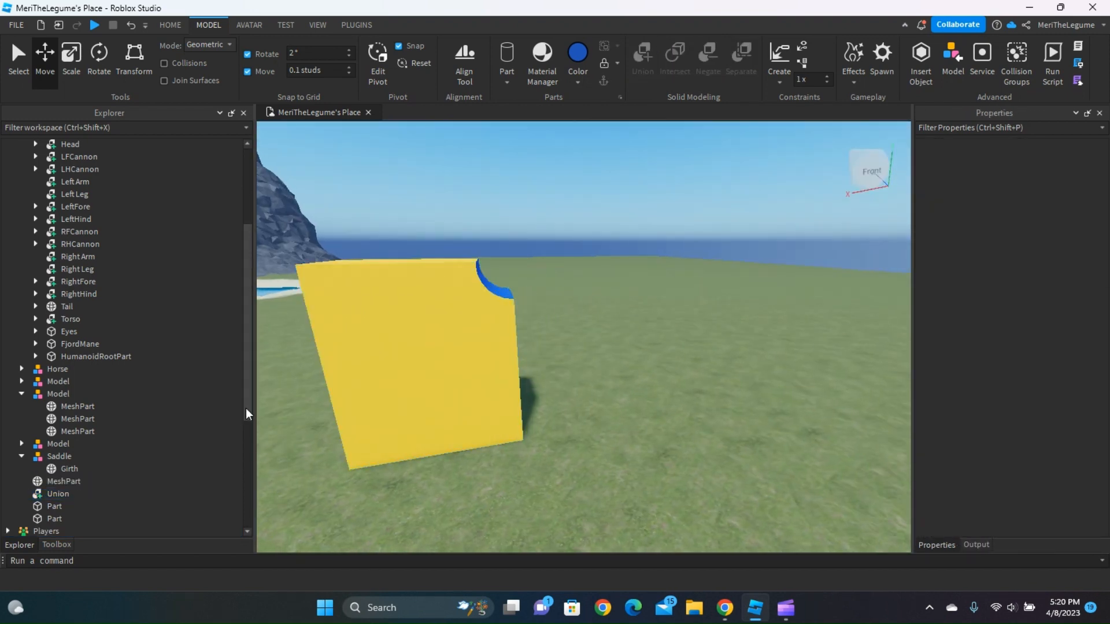
key(a)
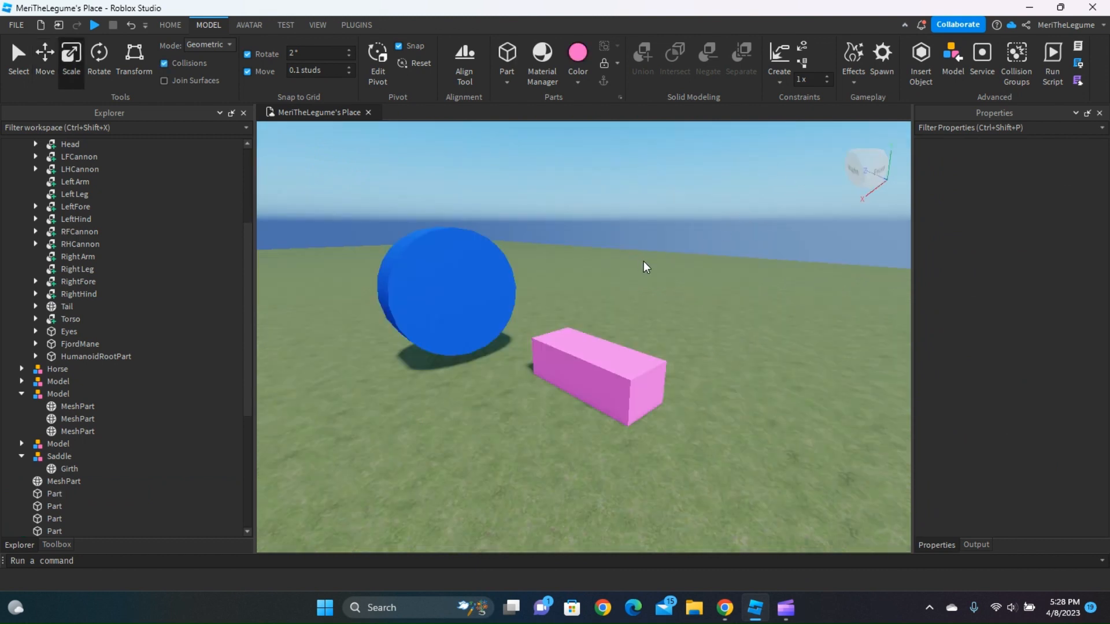
Move the pink block into the blue disc so it sticks out on both sides, at about Z 5.25
drag(599, 379, 411, 267)
right_drag(474, 299, 497, 310)
key(ctrl+2)
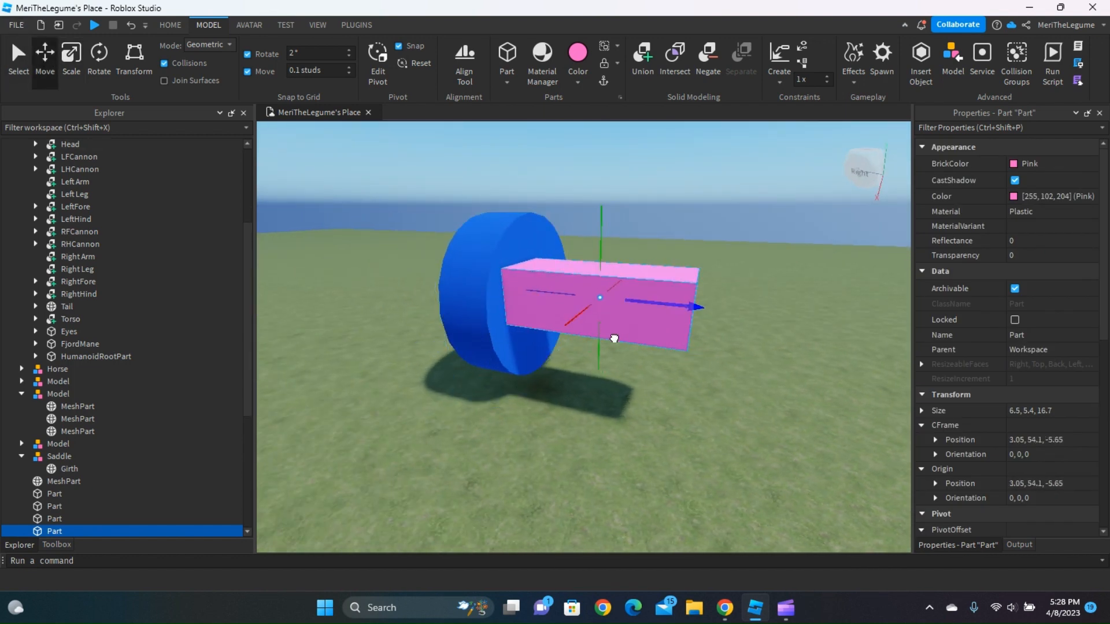
drag(614, 339, 698, 334)
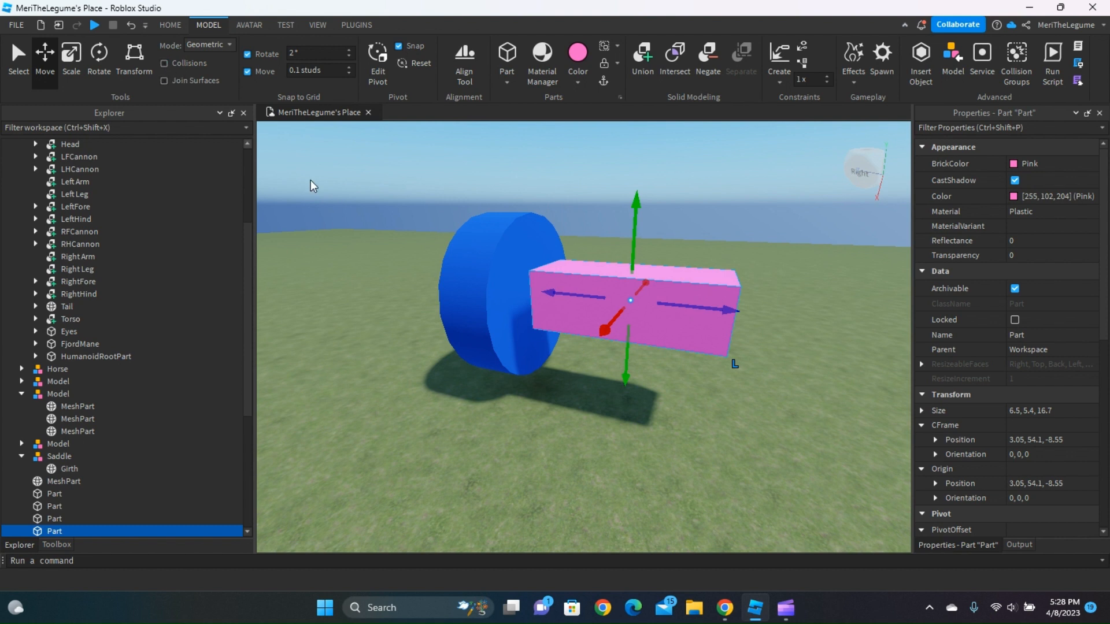
drag(737, 309, 579, 292)
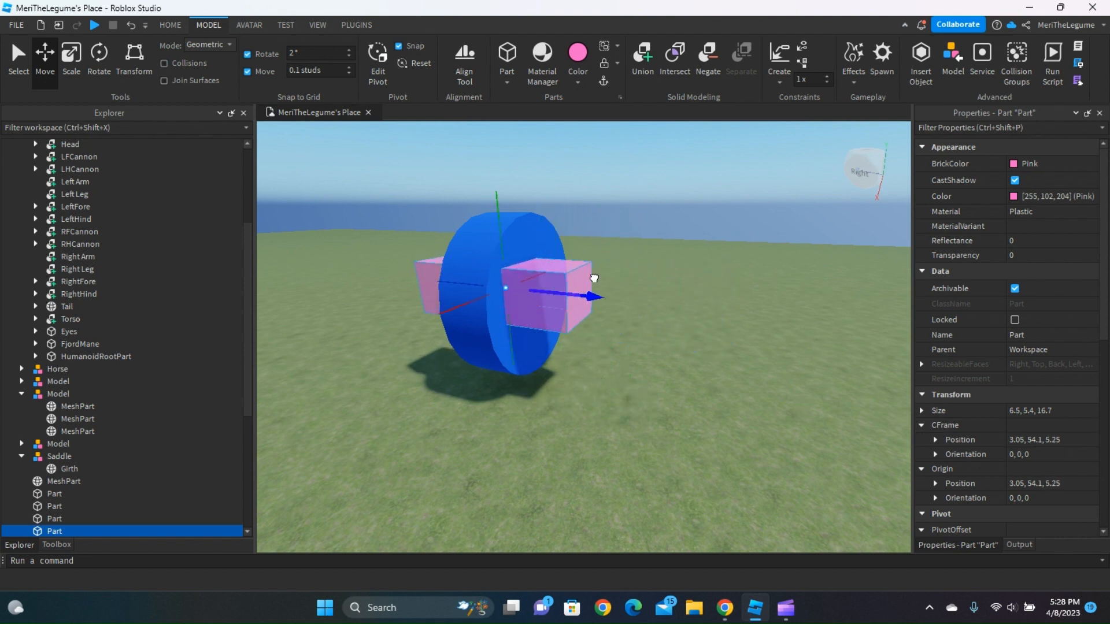
Negate the pink block and union it with the blue disc to cut a rectangular hole through the disc
click(705, 57)
click(657, 381)
right_drag(657, 381, 692, 422)
key(d)
drag(768, 485, 613, 211)
click(646, 60)
click(529, 415)
right_drag(529, 415, 450, 227)
key(s)
key(w)
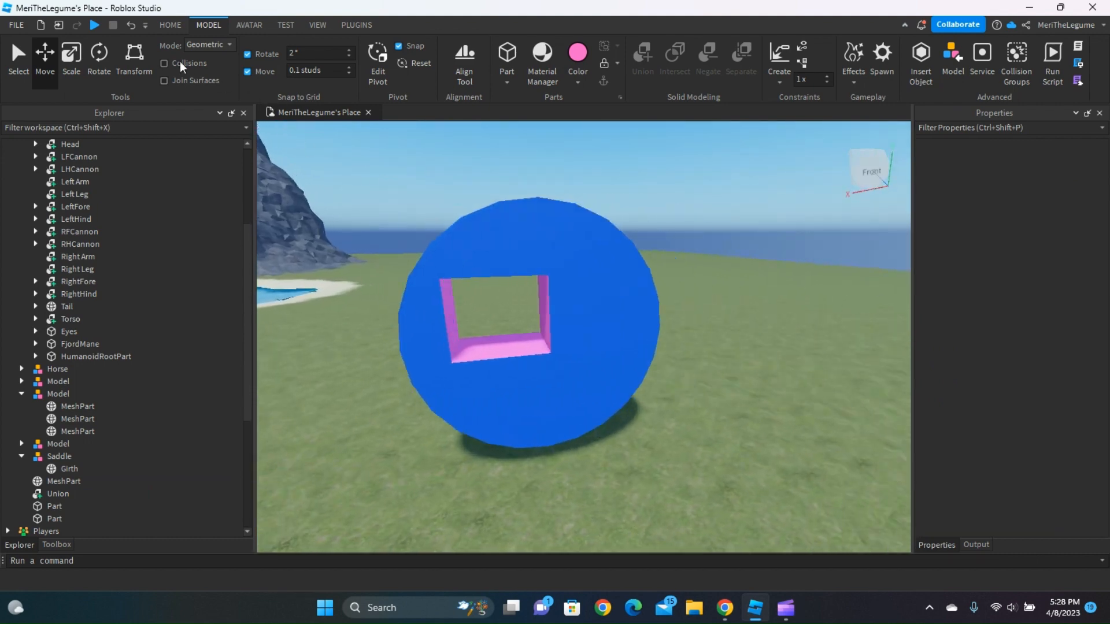
click(642, 402)
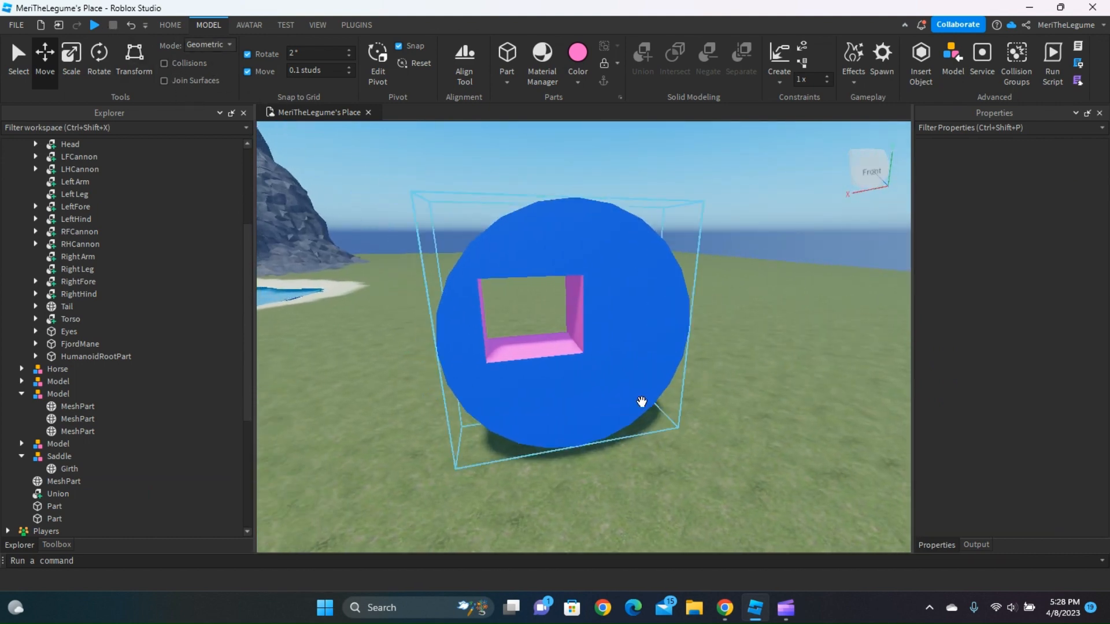
right_drag(641, 401, 694, 404)
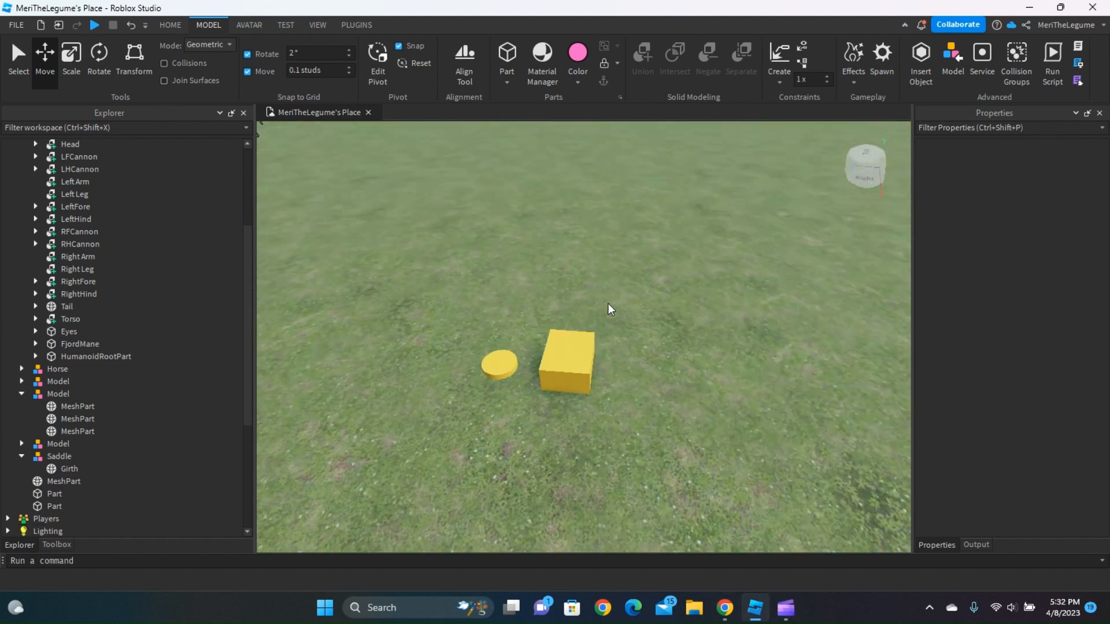
Shift the small gold disc slightly away from the gold block near the horse
right_drag(608, 304, 649, 339)
key(a)
key(d)
scroll(623, 396, down, 3)
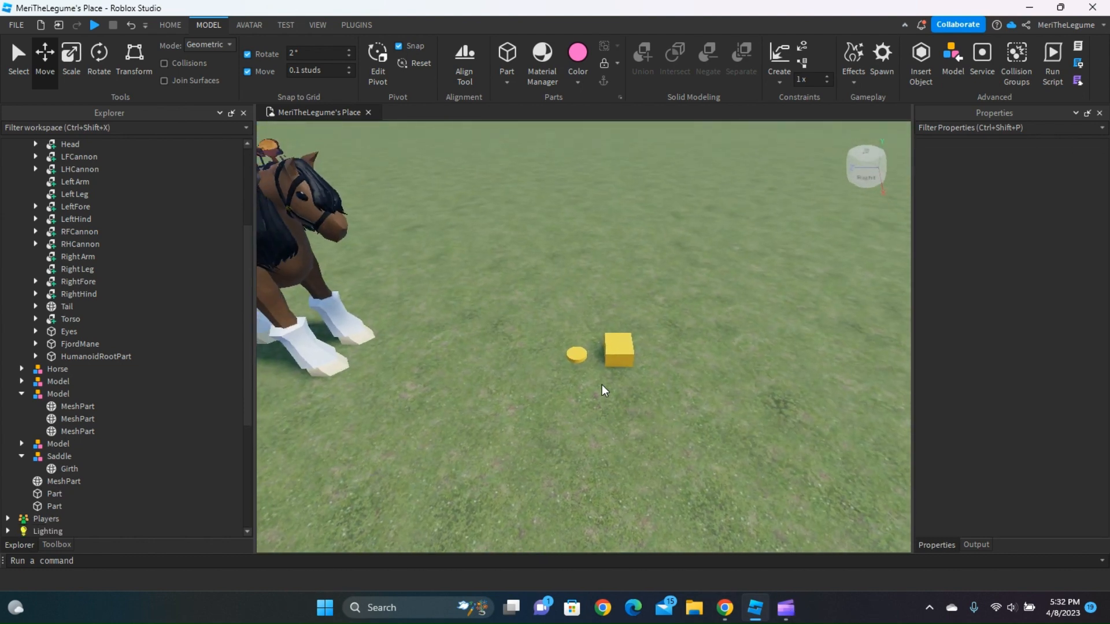
scroll(602, 385, up, 6)
scroll(601, 385, down, 4)
scroll(602, 385, up, 3)
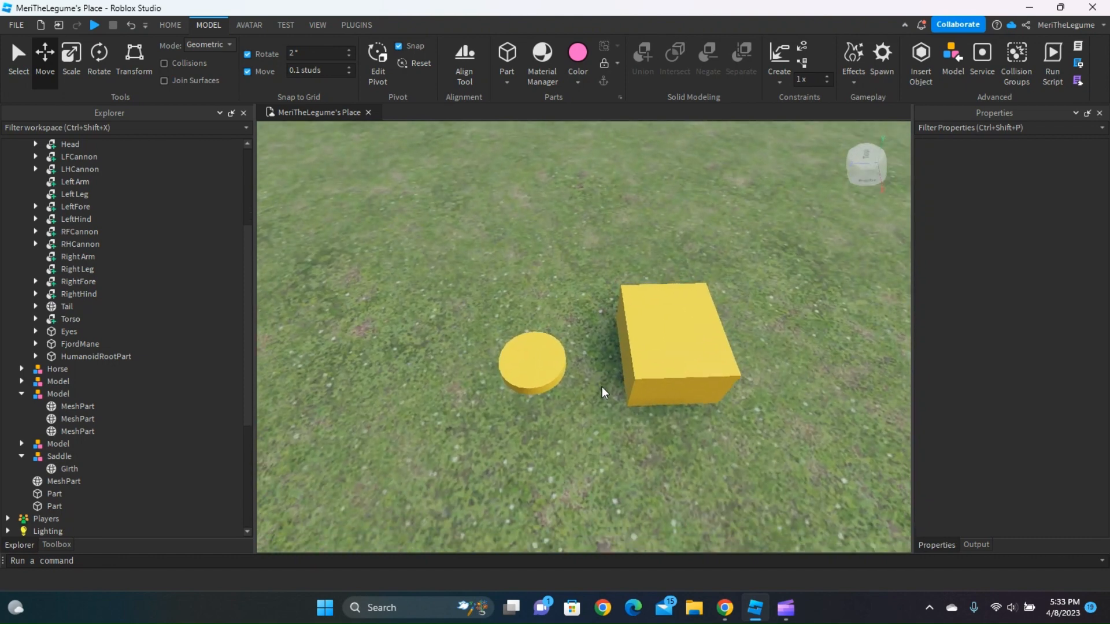
drag(549, 378, 523, 356)
click(646, 370)
click(581, 286)
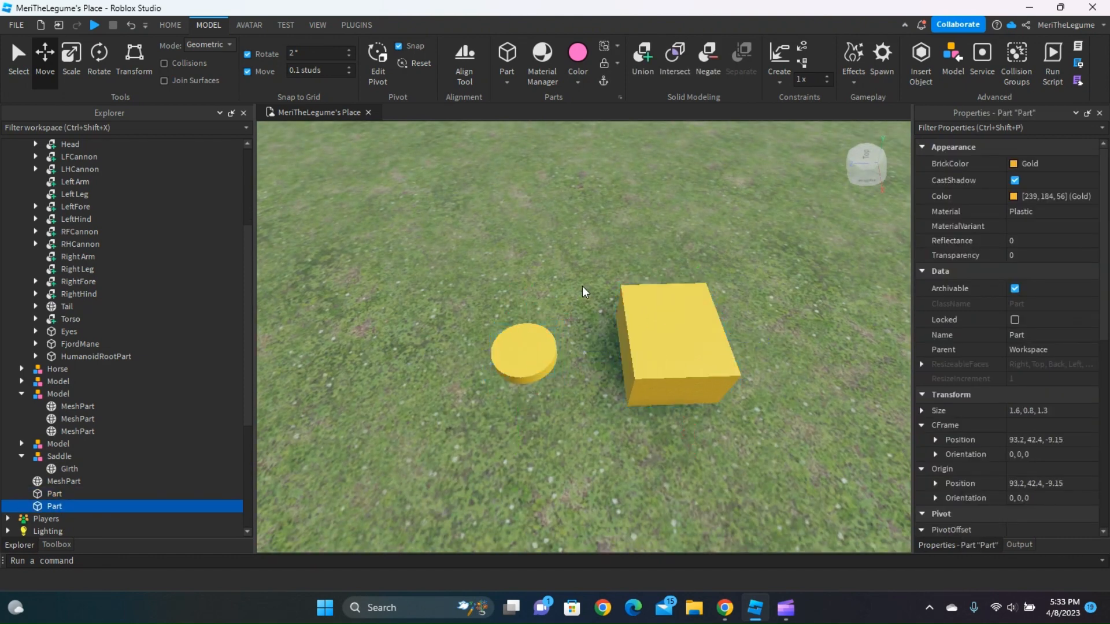
Shift the gold block slightly and resize it to 1.5, 0.8, 0.9 studs
drag(659, 375, 664, 325)
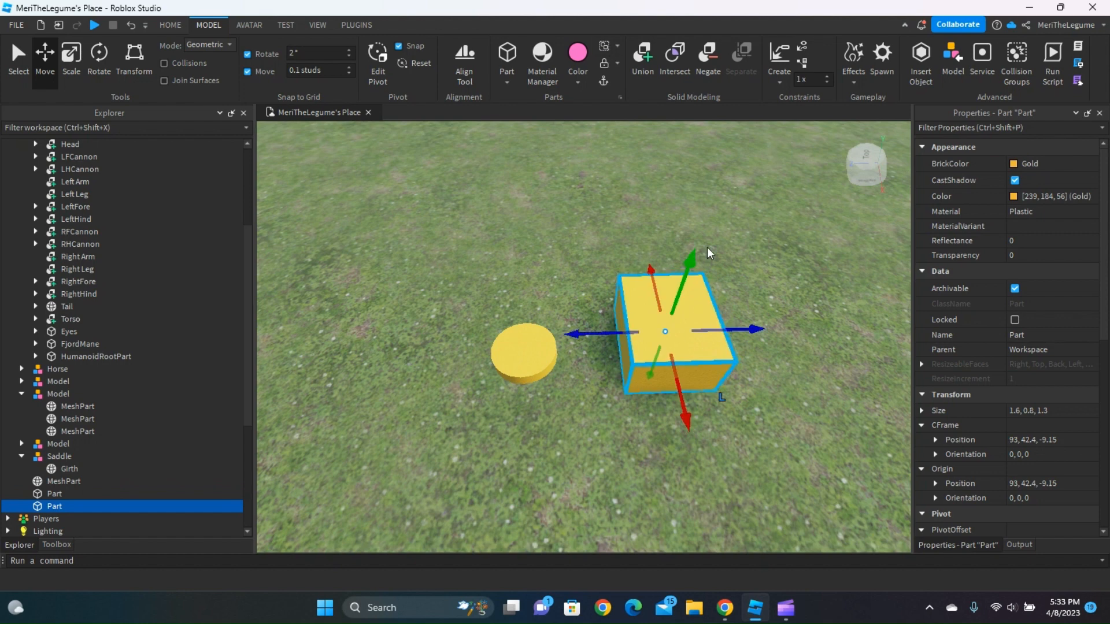
click(81, 70)
drag(733, 330, 699, 331)
drag(641, 277, 638, 282)
click(737, 400)
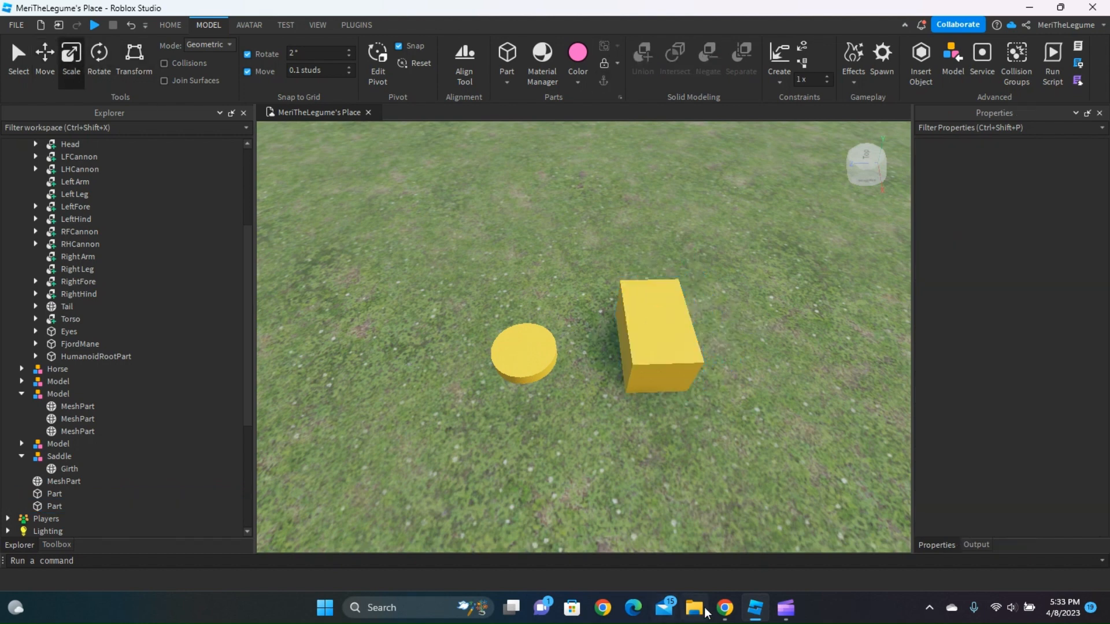
Switch to Chrome to examine the ring shape in the eggbutt snaffle bit picture, and return to Roblox Studio
click(725, 610)
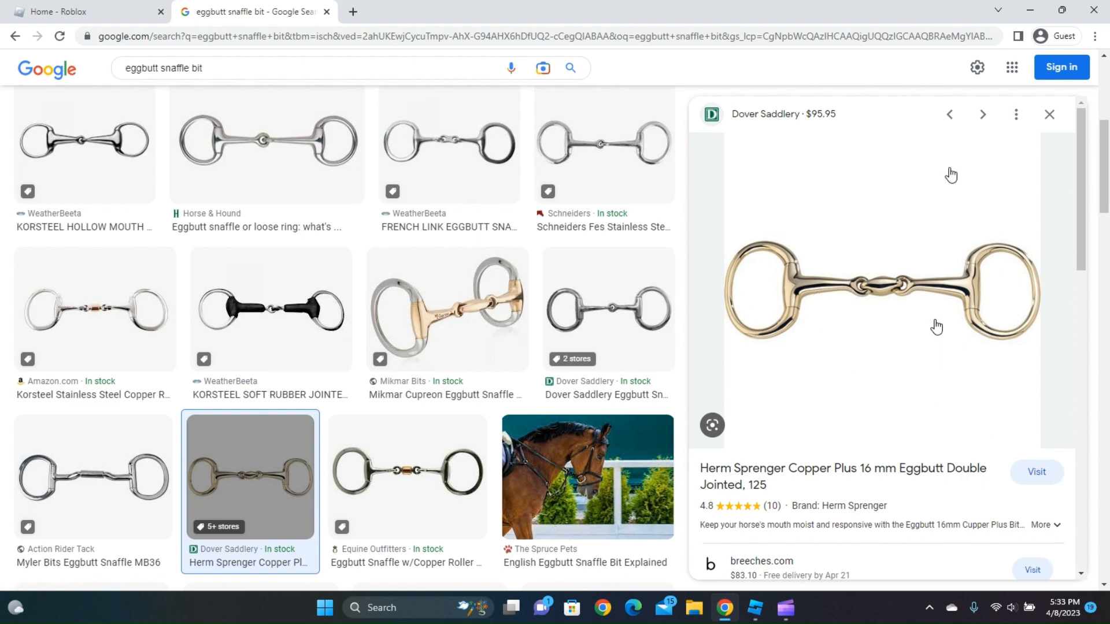
click(763, 617)
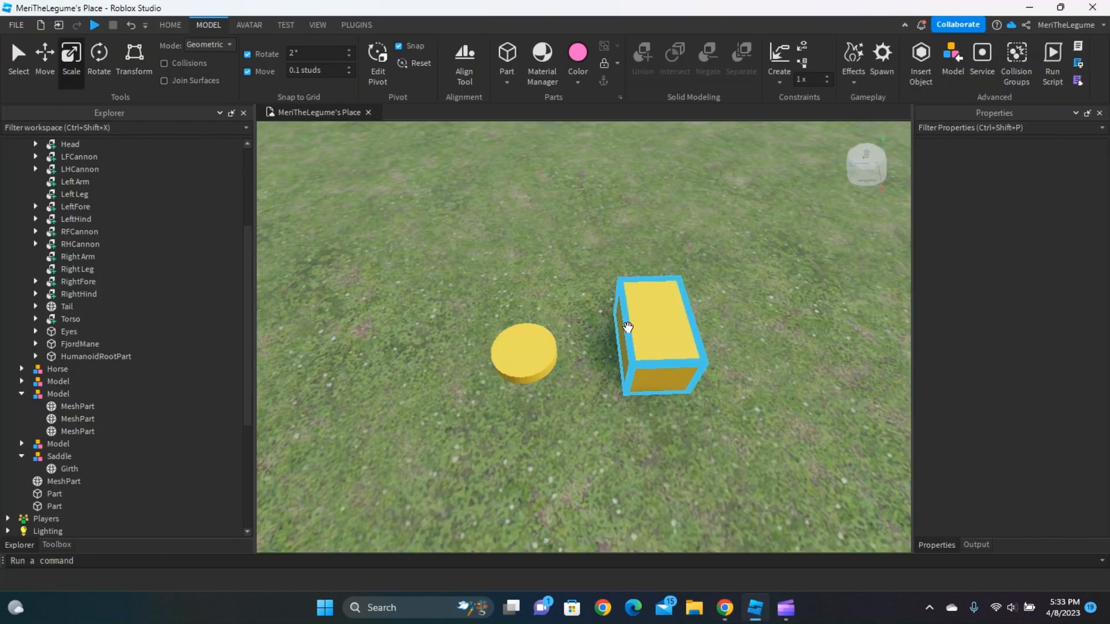
Move the gold block over to the edge of the gold disc, at about Z -7.75
click(666, 335)
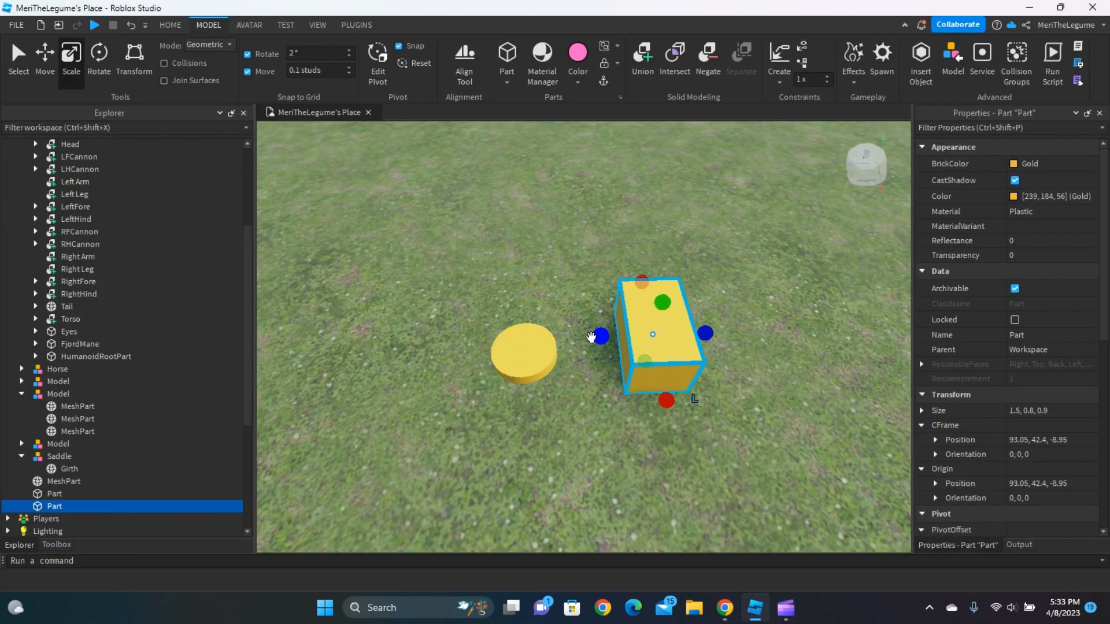
drag(622, 333, 566, 369)
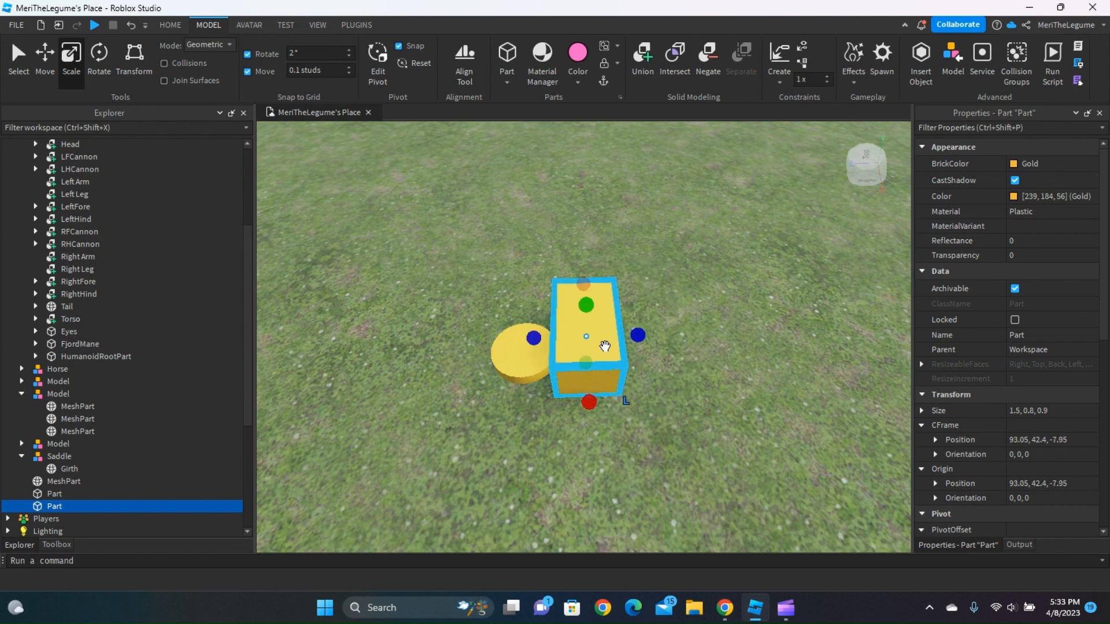
key(a)
right_drag(605, 347, 637, 352)
key(f)
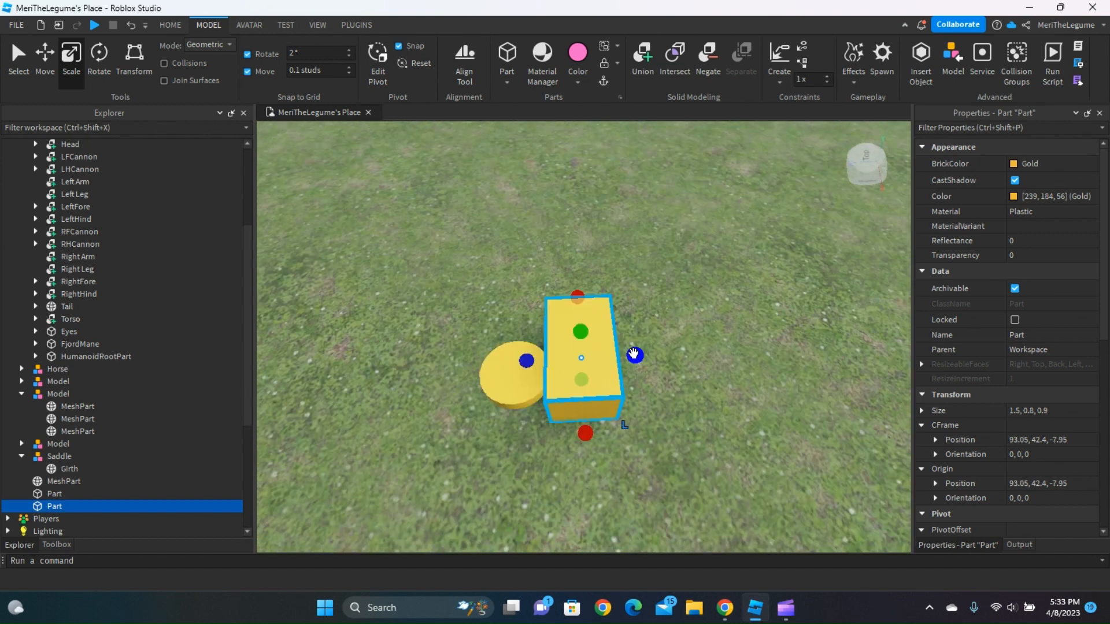
click(55, 62)
drag(522, 365, 503, 362)
right_drag(862, 379, 865, 379)
key(a)
right_click(866, 379)
right_drag(592, 315, 592, 314)
key(d)
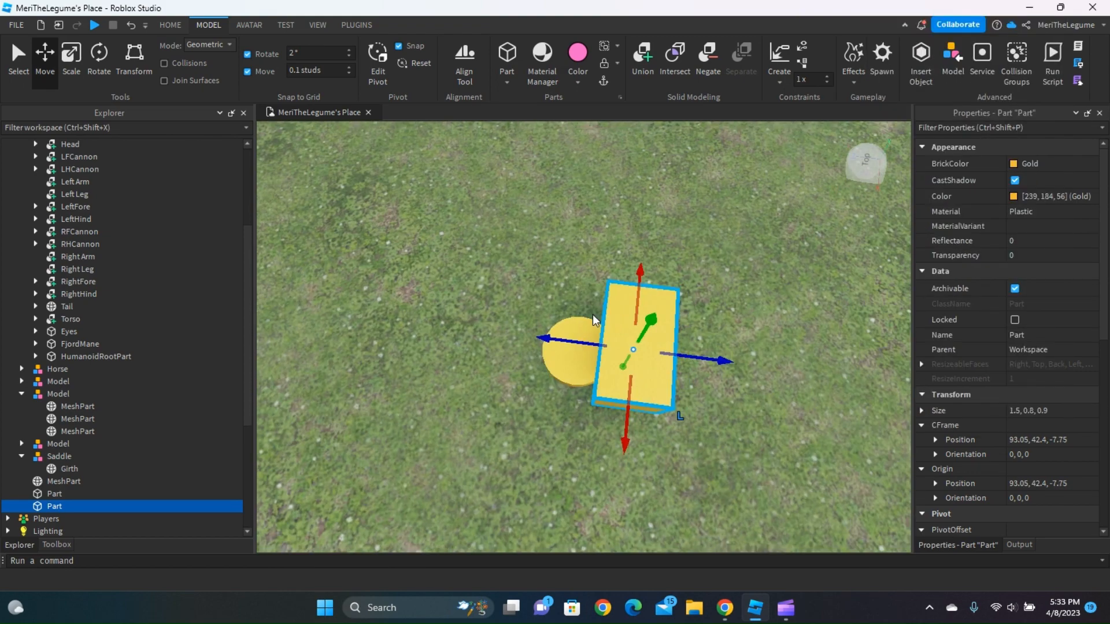
Reposition the block at about 92.85, 42.4, -7.85 and the disc at about 92.8, 42.1, -7.1 so the block overlaps the disc's edge
click(557, 331)
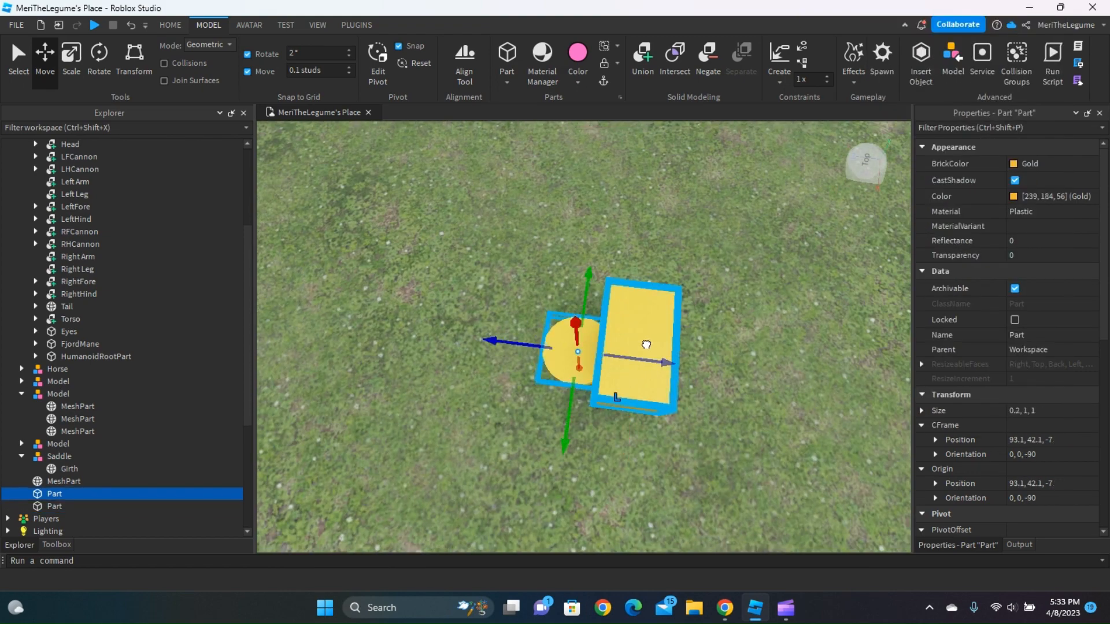
drag(644, 341, 652, 328)
click(571, 334)
drag(562, 330, 581, 332)
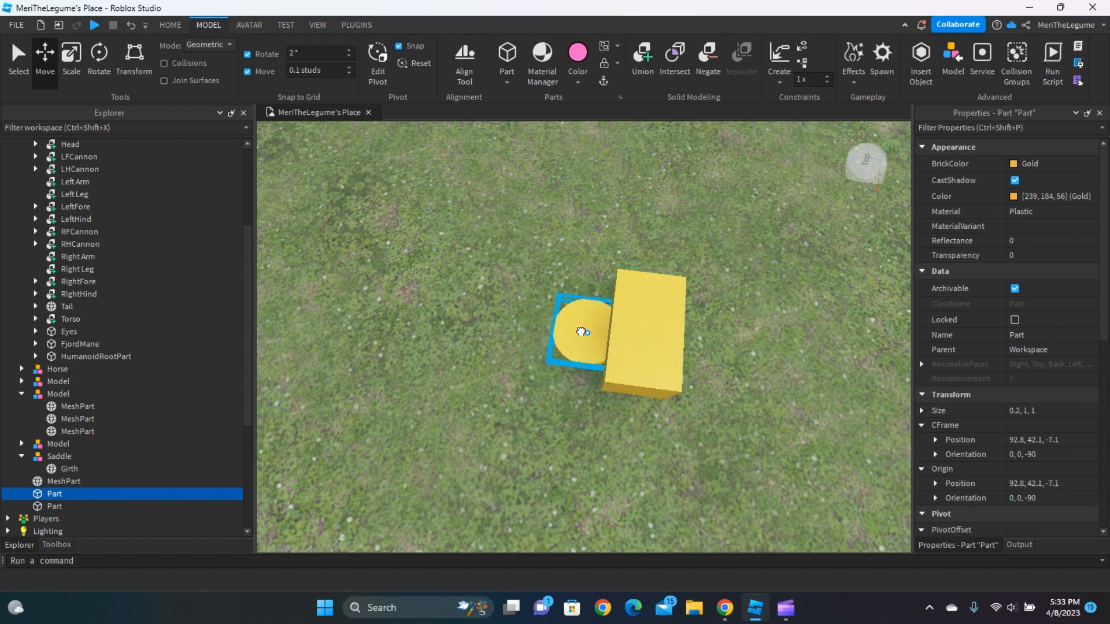
Negate the gold block that overlaps the disc's edge
click(727, 381)
click(680, 347)
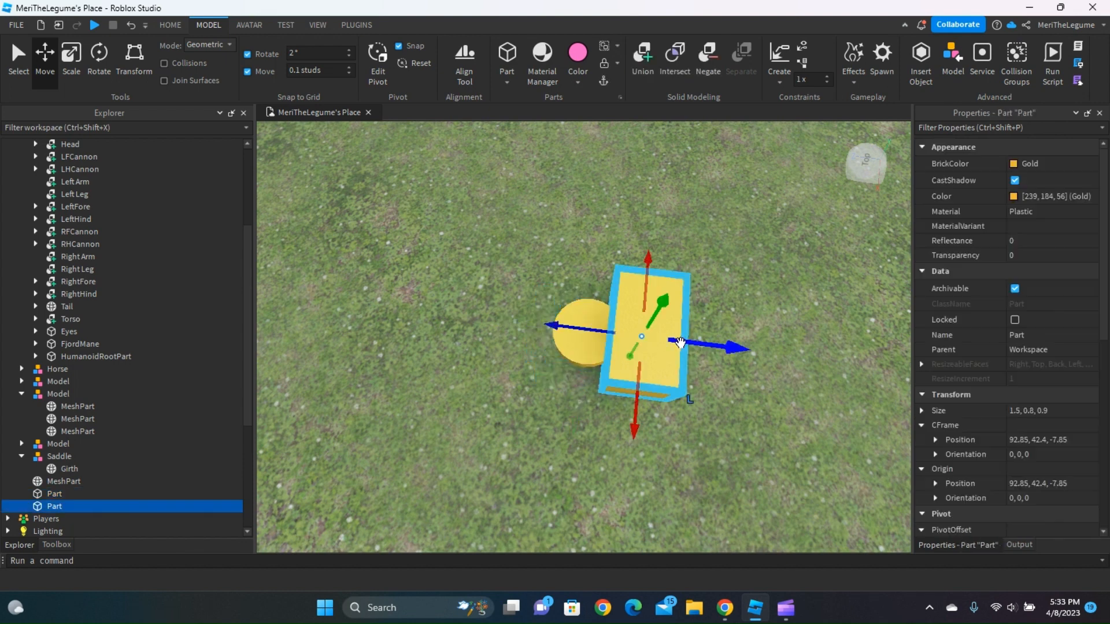
click(707, 58)
right_drag(626, 315, 626, 315)
Try cutting a straight edge off the gold disc by a union with the negated block, and undo the union
ctrl+click(548, 324)
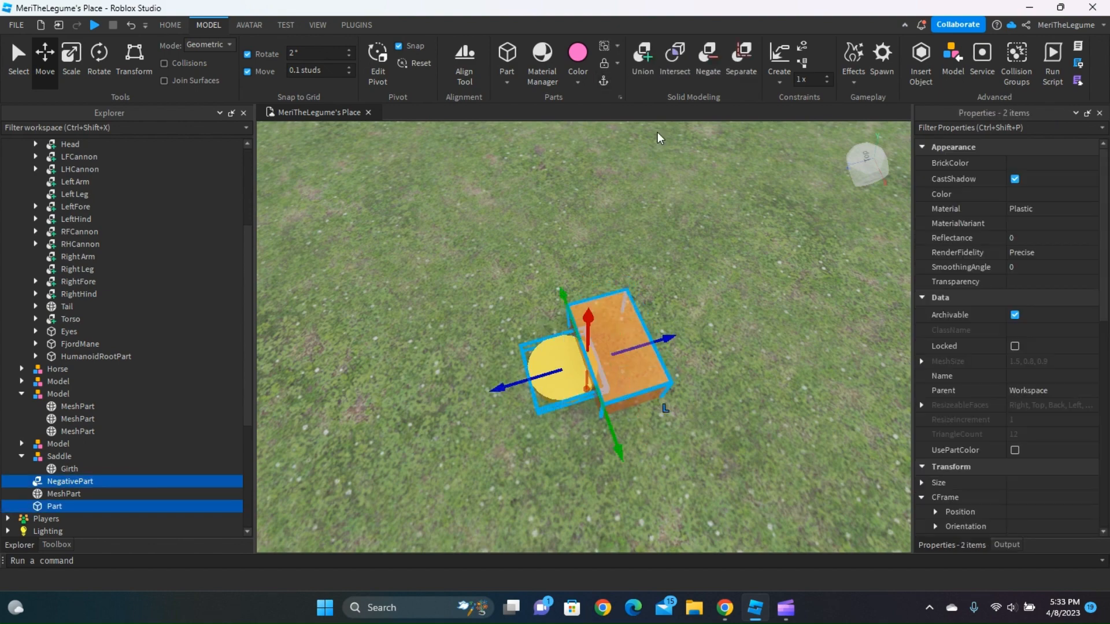
click(643, 61)
click(713, 420)
right_drag(676, 394, 676, 393)
scroll(676, 394, down, 3)
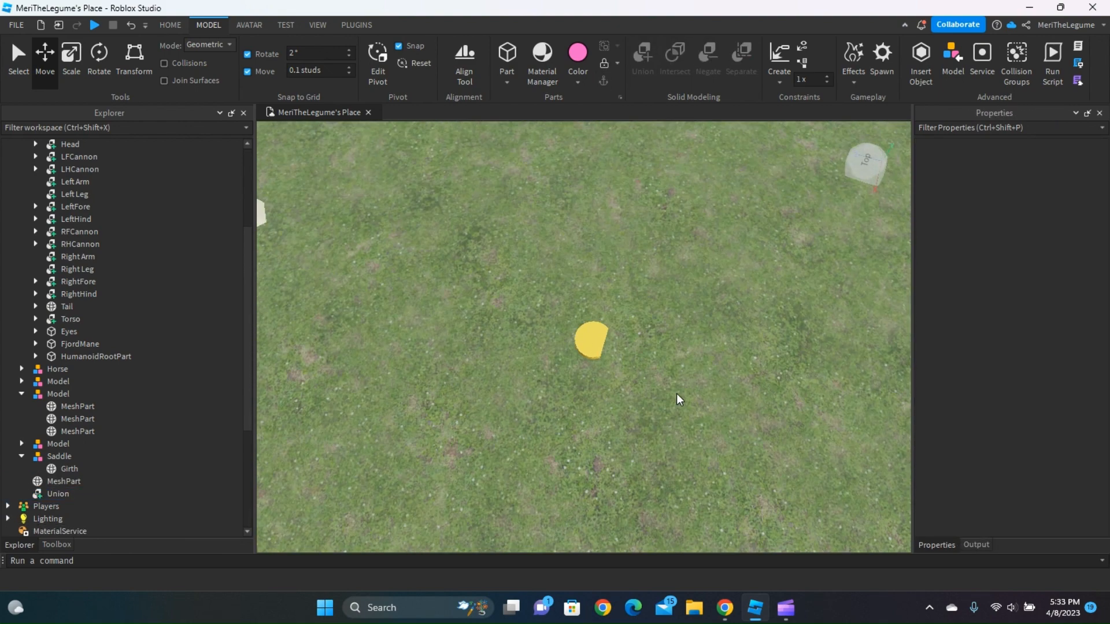
scroll(682, 394, up, 2)
scroll(682, 394, up, 3)
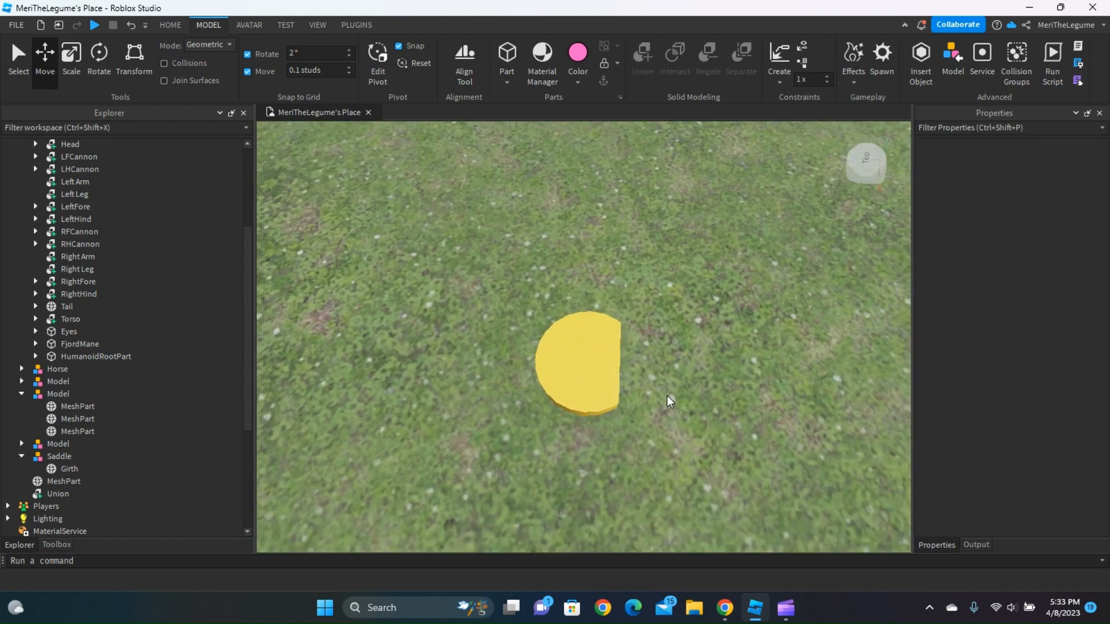
click(609, 354)
click(688, 403)
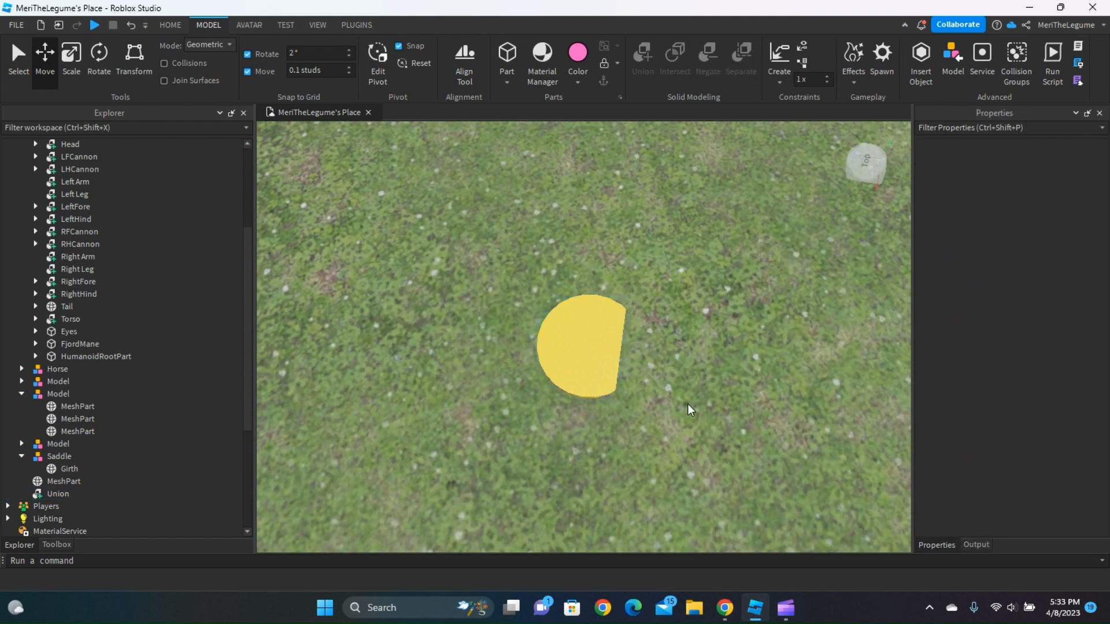
key(ctrl+z)
Shift the gold disc slightly away from the negated block so that they overlap less
click(686, 400)
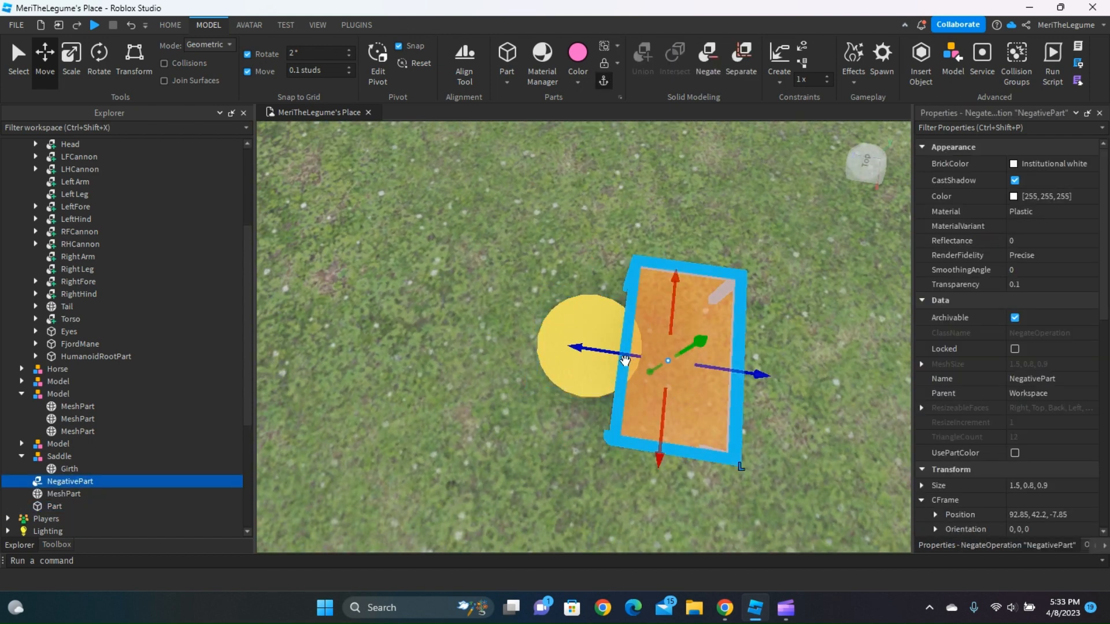
click(622, 373)
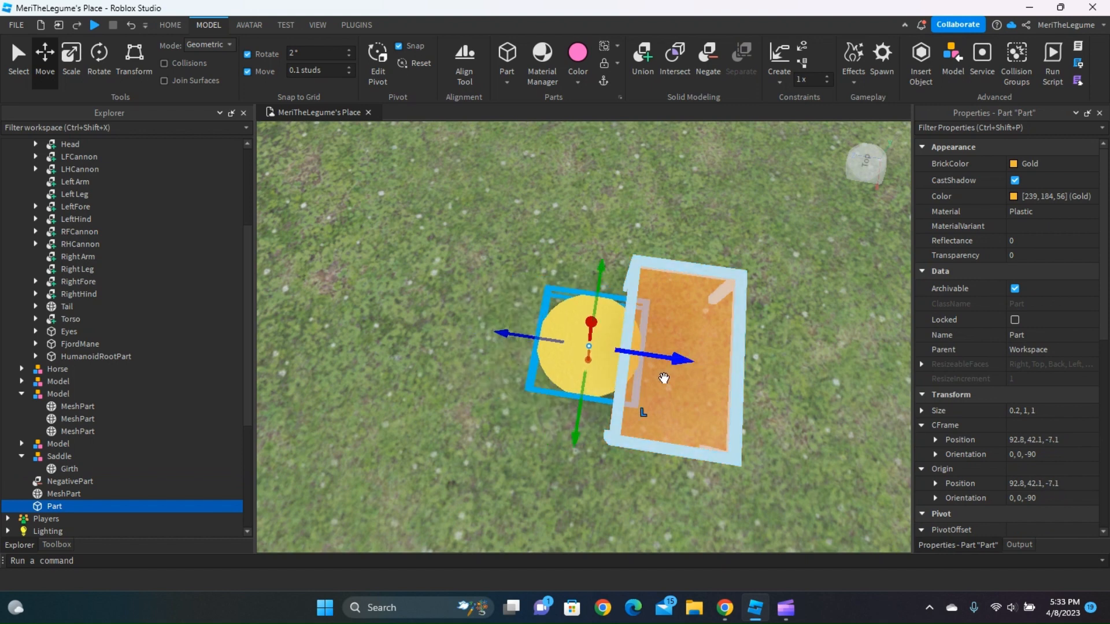
drag(669, 361, 661, 357)
click(611, 281)
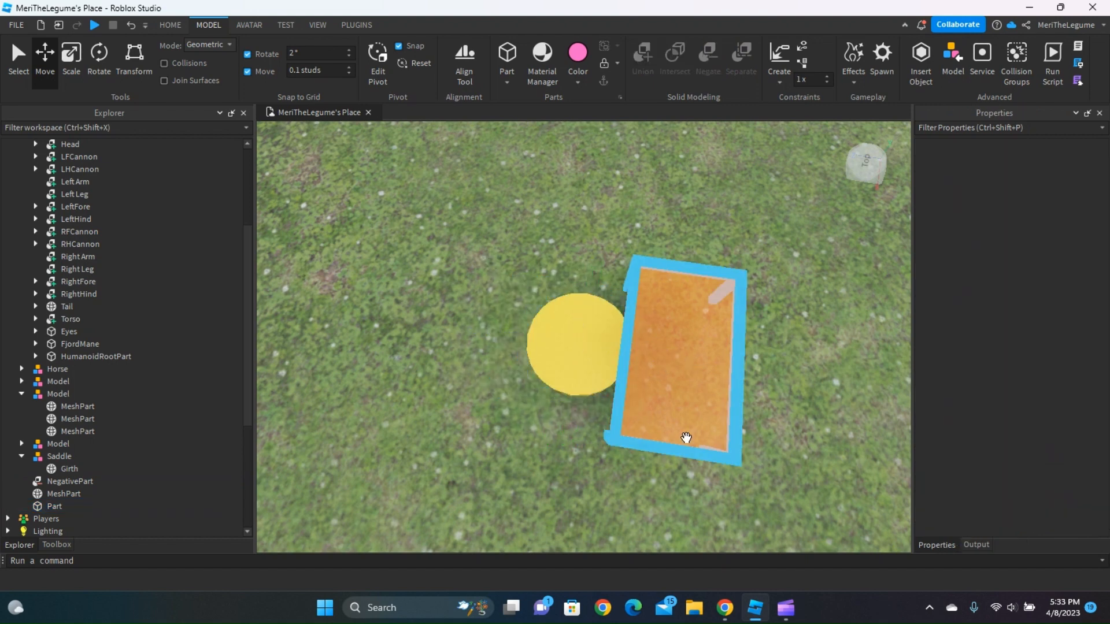
Union the gold disc with the negated block to slice a short straight edge off the disc
drag(780, 368, 554, 402)
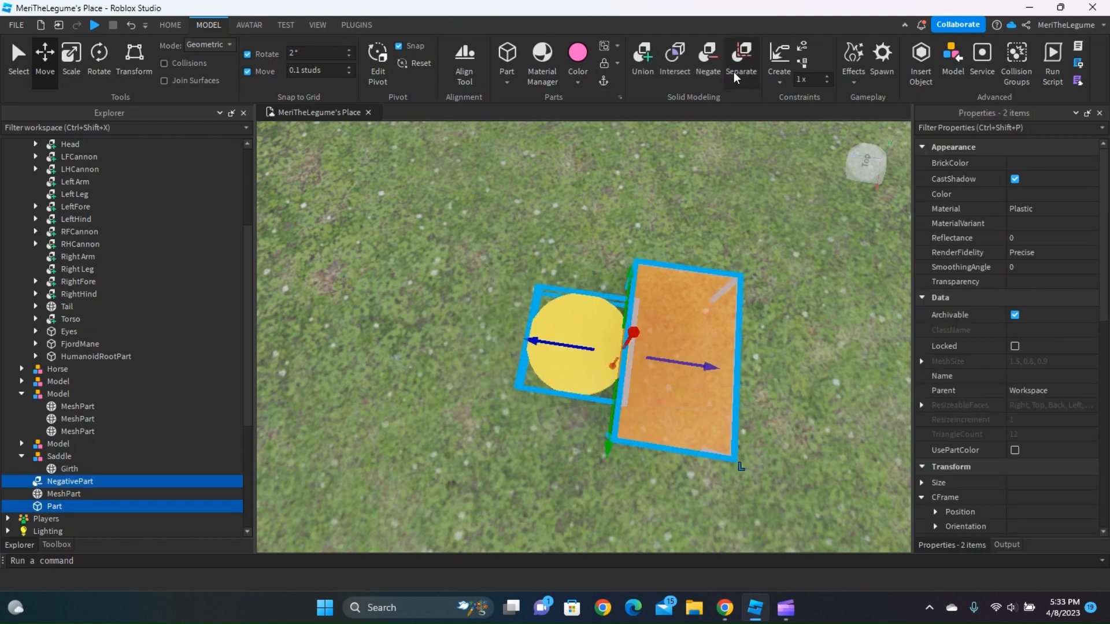
click(641, 57)
click(722, 361)
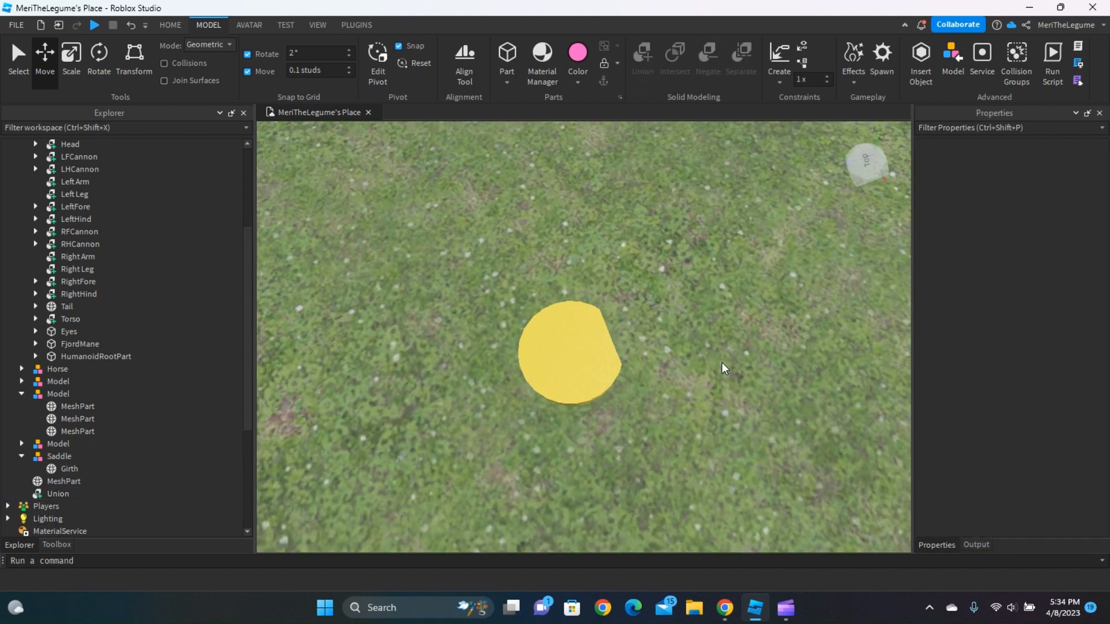
Duplicate the flat-edged disc and separate the copy into its original disc and negated block
click(577, 359)
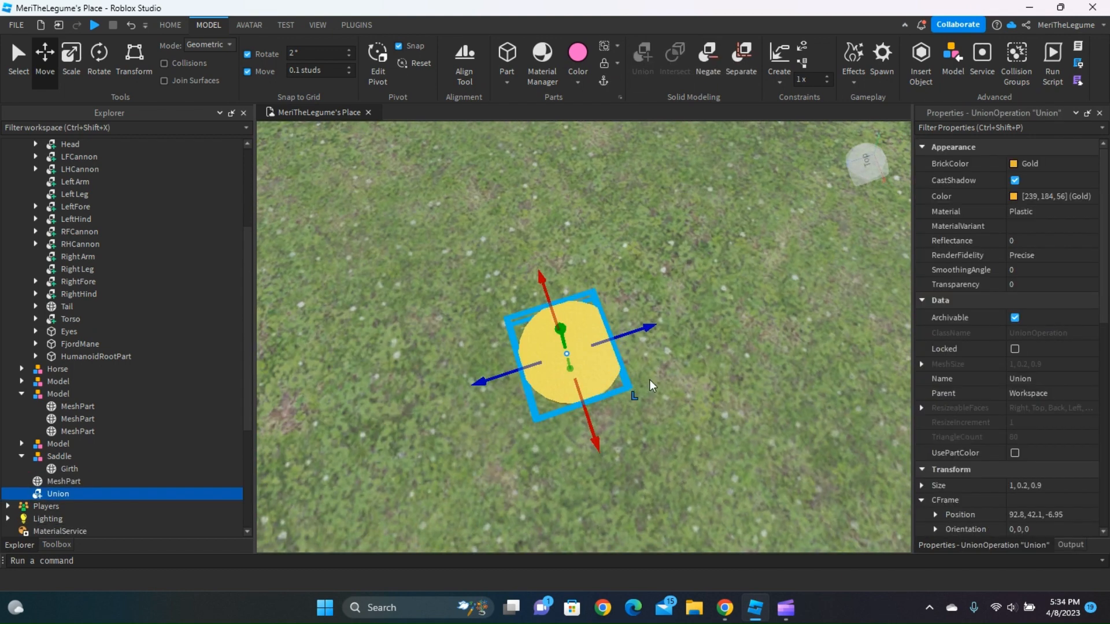
key(ctrl+d)
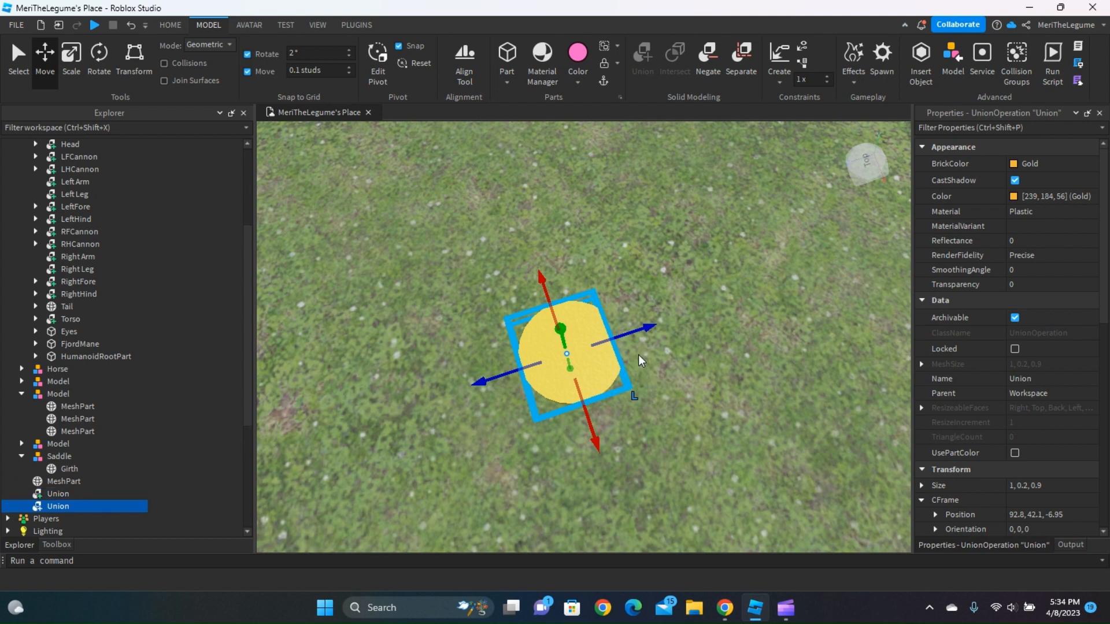
right_drag(359, 211, 336, 191)
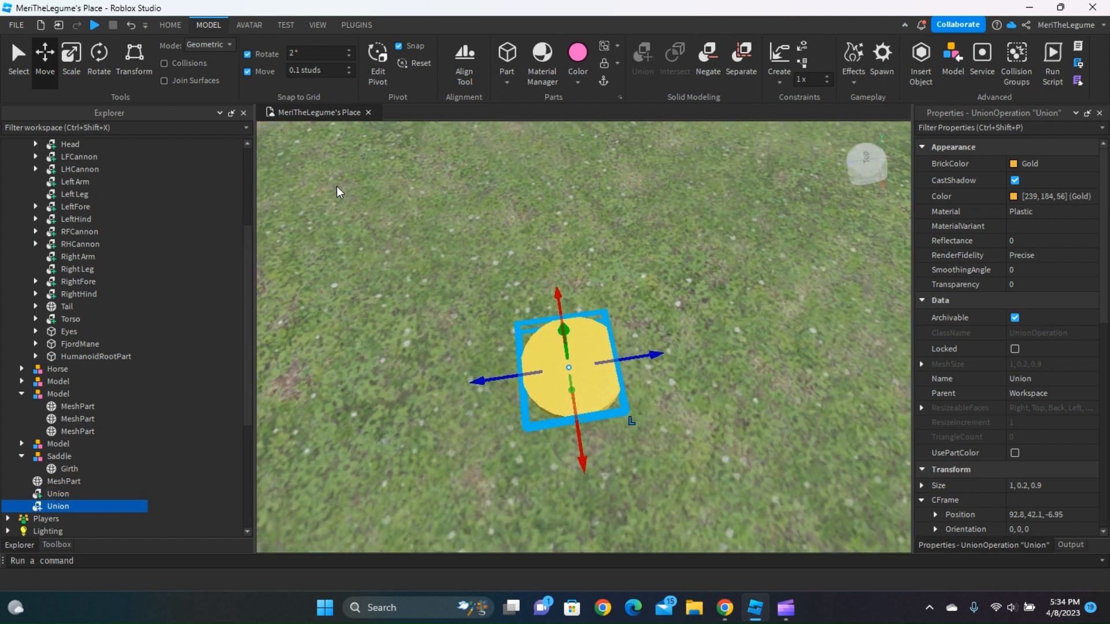
click(738, 67)
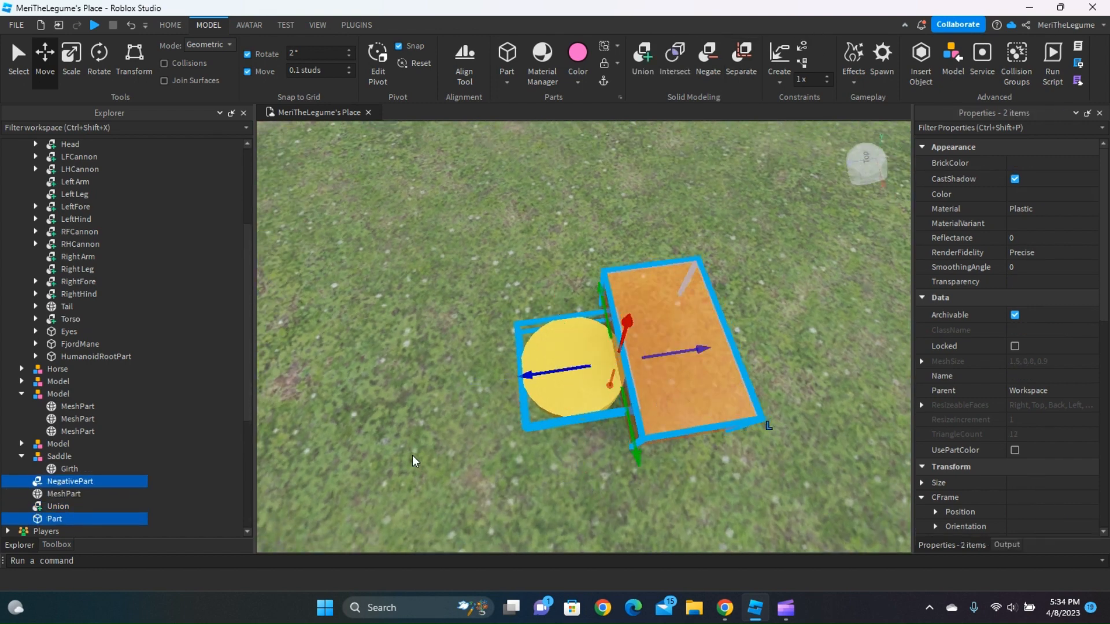
Scale down the separated disc and negated block together, and stretch the disc vertically into a cylinder 1.575 studs tall
click(71, 58)
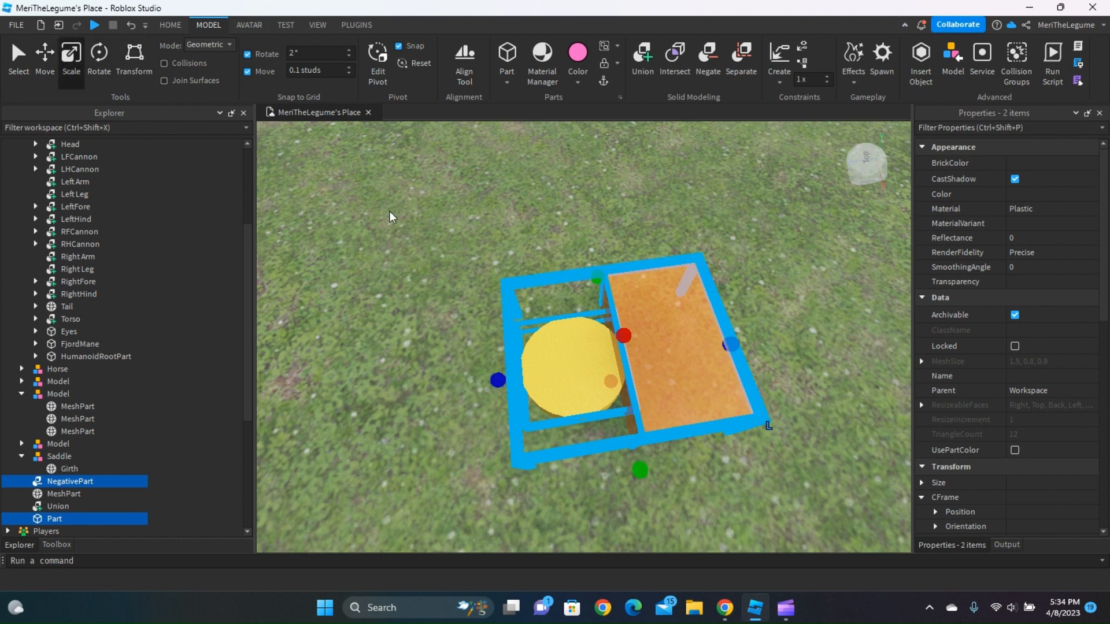
drag(624, 337, 622, 341)
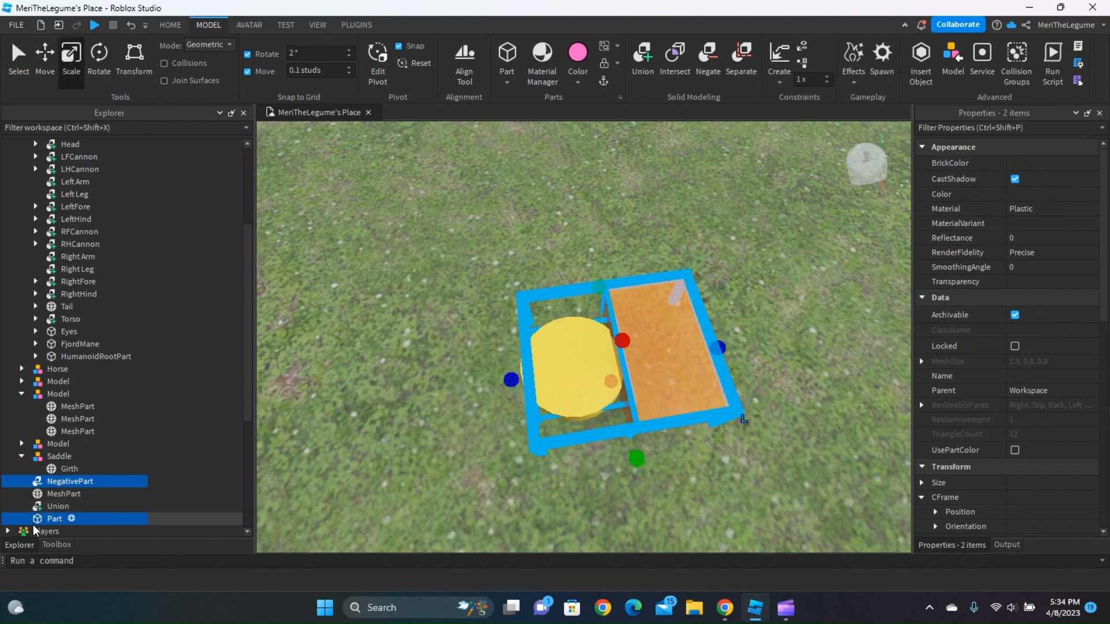
click(55, 519)
drag(578, 358, 577, 300)
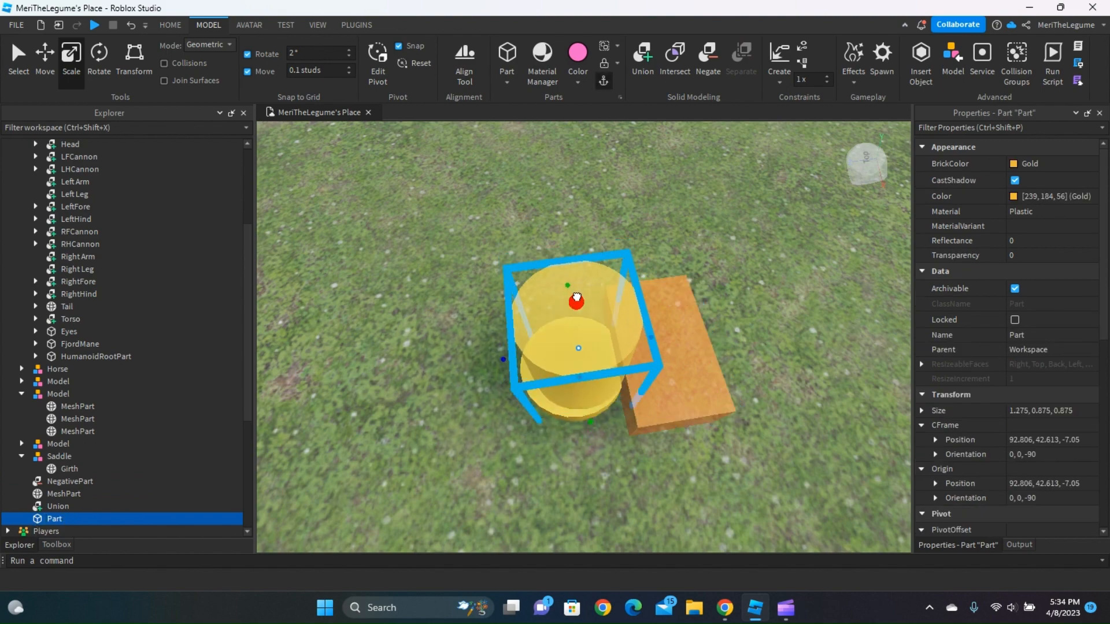
right_drag(606, 425, 598, 426)
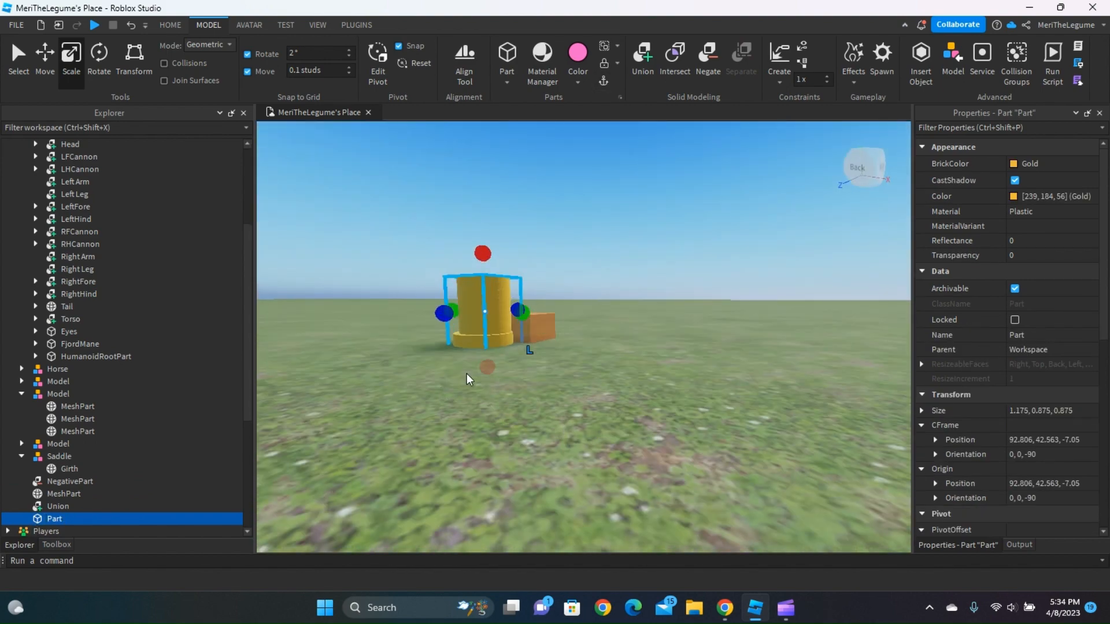
drag(486, 367, 487, 388)
scroll(612, 347, up, 4)
right_drag(612, 347, 613, 347)
scroll(612, 347, down, 5)
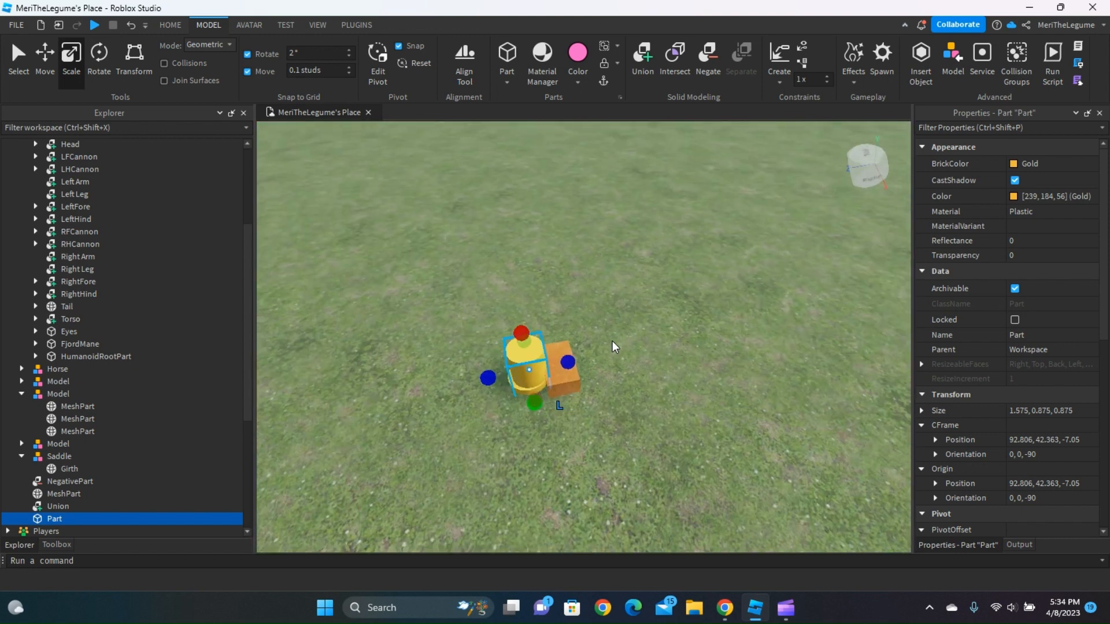
Narrow the gold cylinder to 0.775 studs along Z by bringing in its side nearest the negated block
scroll(612, 341, up, 5)
right_click(565, 349)
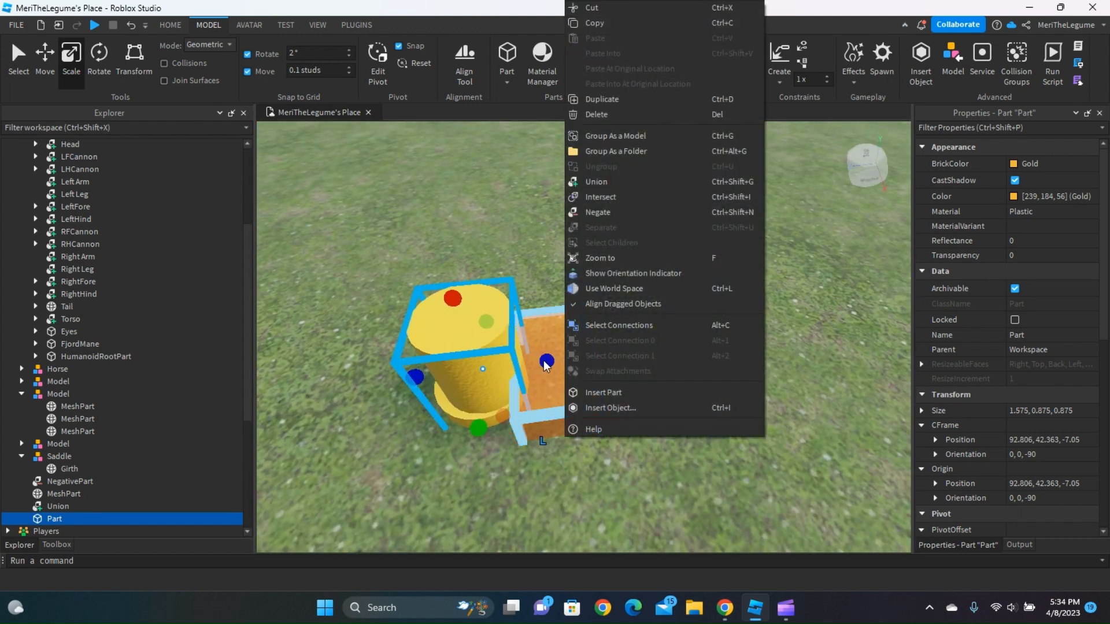
right_drag(477, 319, 465, 331)
drag(561, 345, 553, 344)
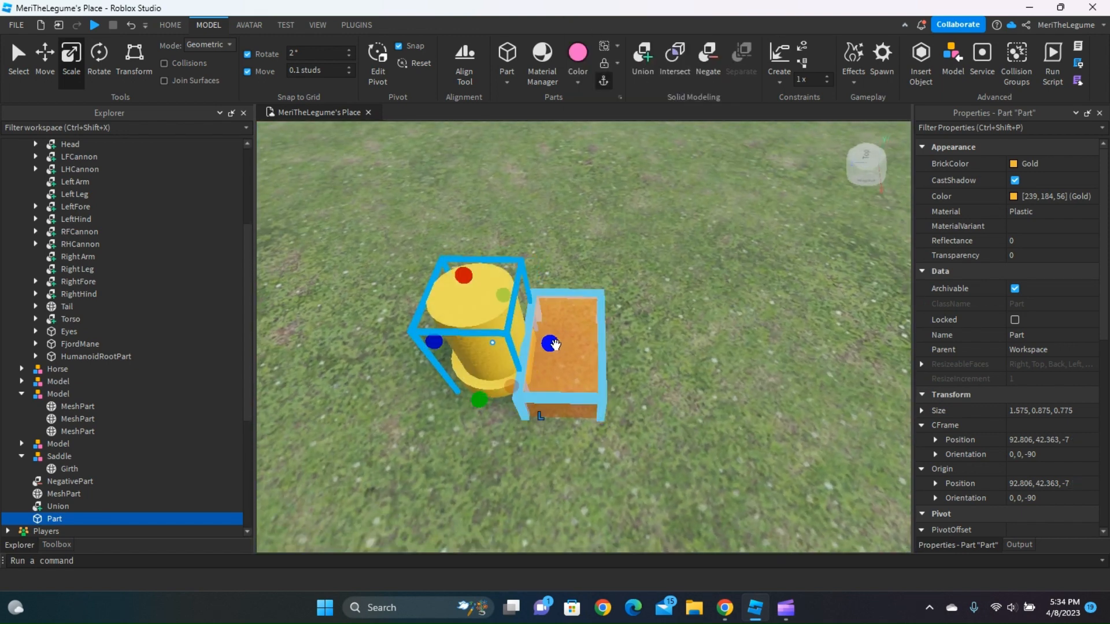
click(669, 322)
right_drag(670, 323, 671, 323)
right_click(671, 323)
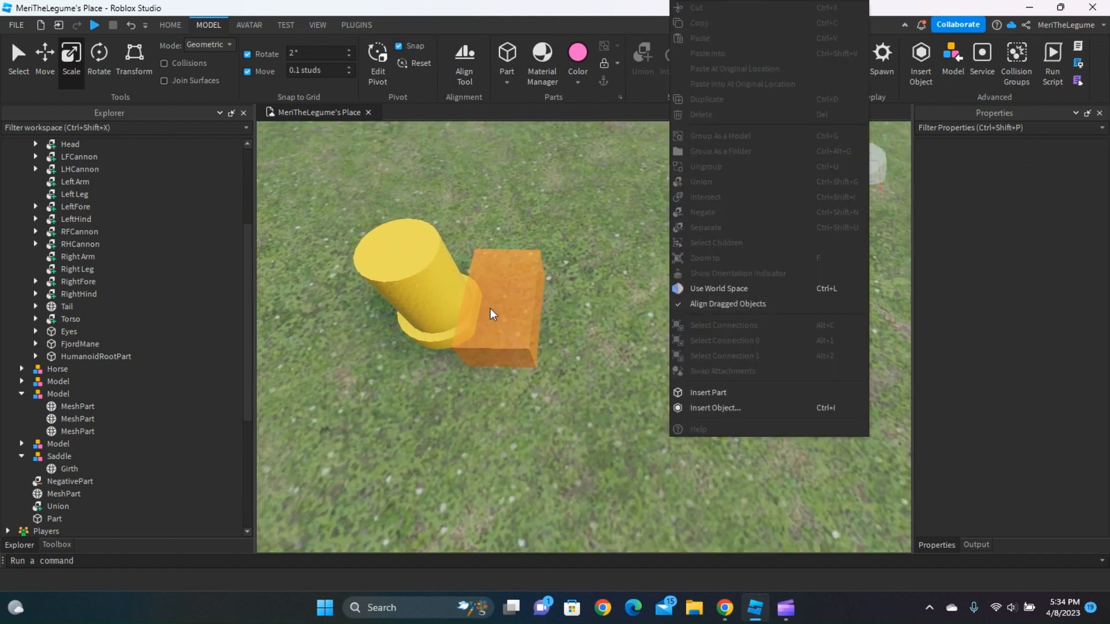
Resize the negated block to about 1.312, 1.8, 0.988 studs, widening it toward the cylinder and extending it above and below
click(490, 308)
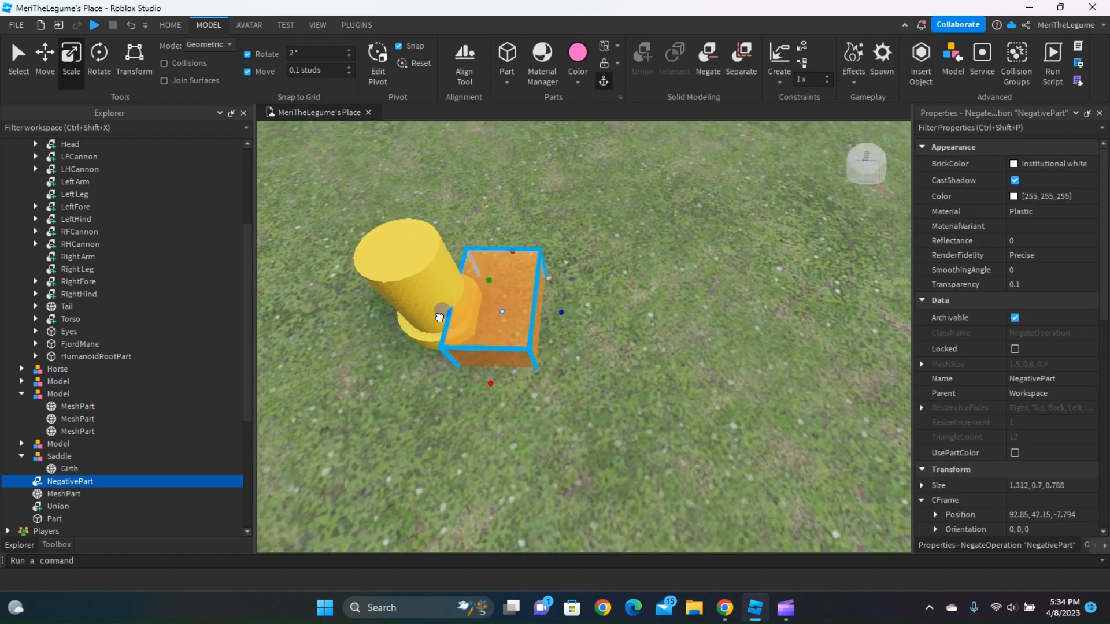
drag(439, 317, 431, 322)
drag(489, 279, 470, 227)
right_drag(526, 362, 527, 362)
scroll(527, 363, down, 3)
scroll(527, 362, up, 3)
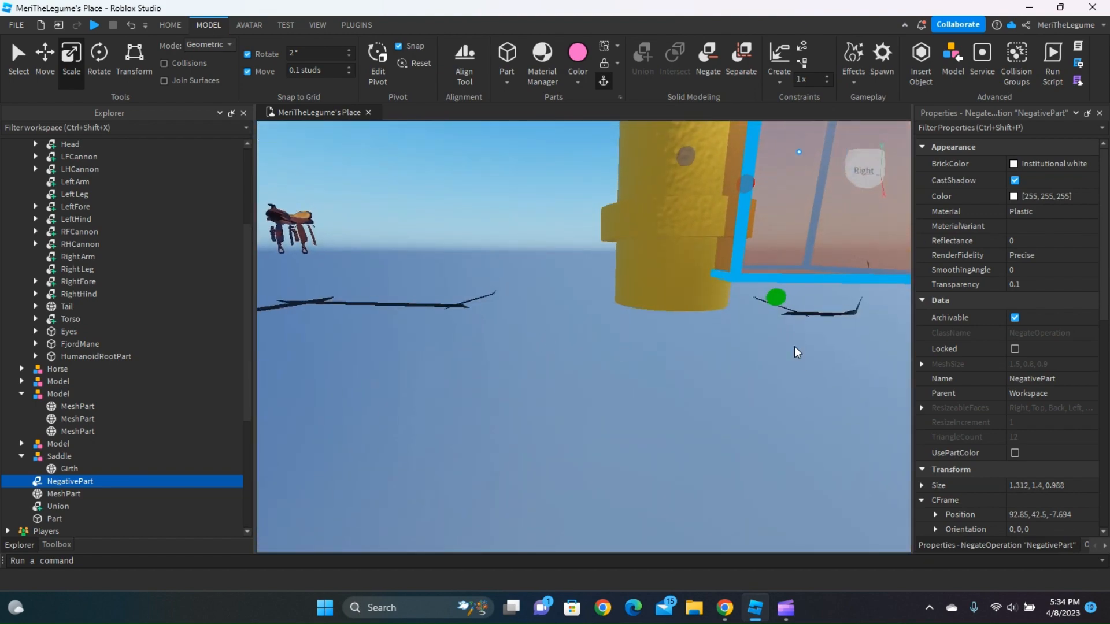
drag(775, 297, 770, 325)
right_drag(523, 348, 523, 345)
scroll(524, 348, down, 3)
scroll(524, 343, up, 3)
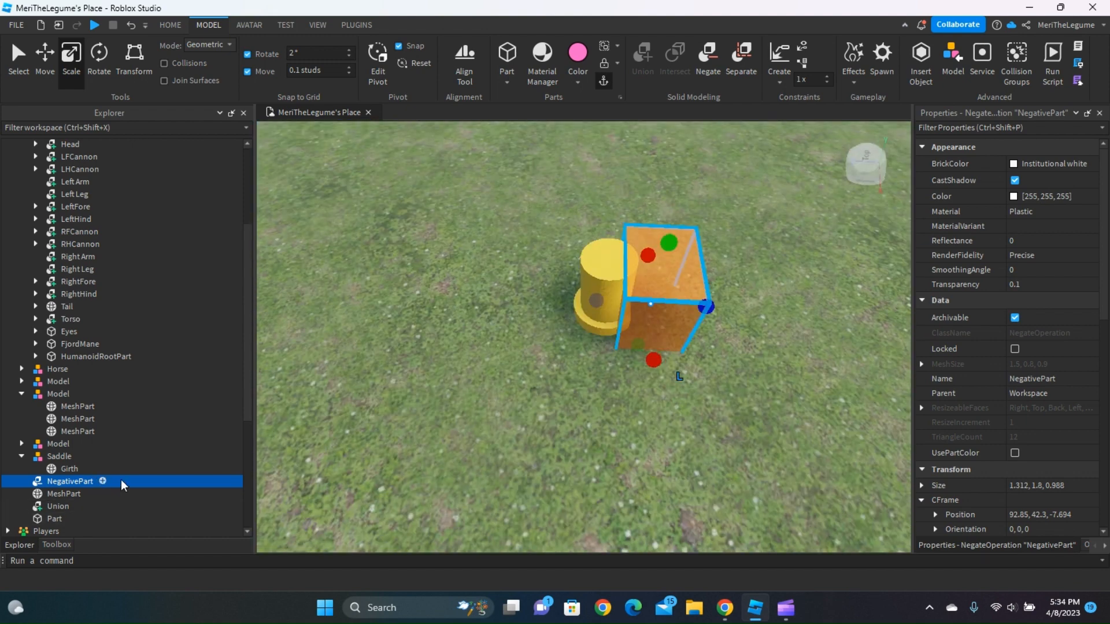
Union the gold cylinder with the overlapping negated block to cut a flat side into the cylinder
click(543, 400)
right_drag(779, 334, 778, 334)
drag(515, 212, 688, 343)
click(642, 57)
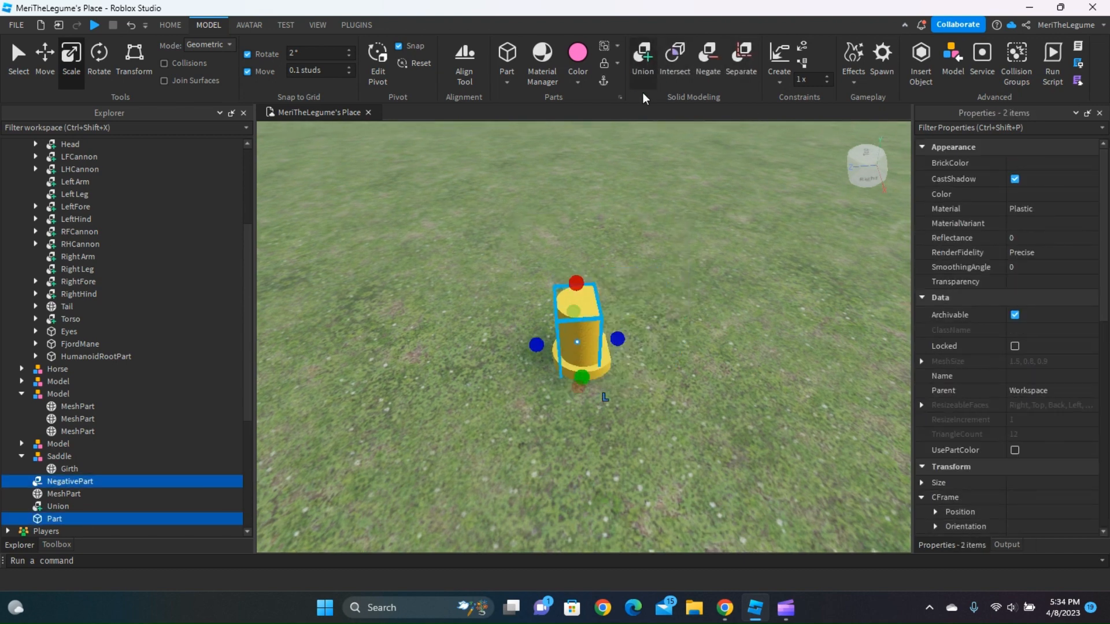
click(648, 345)
scroll(648, 346, up, 2)
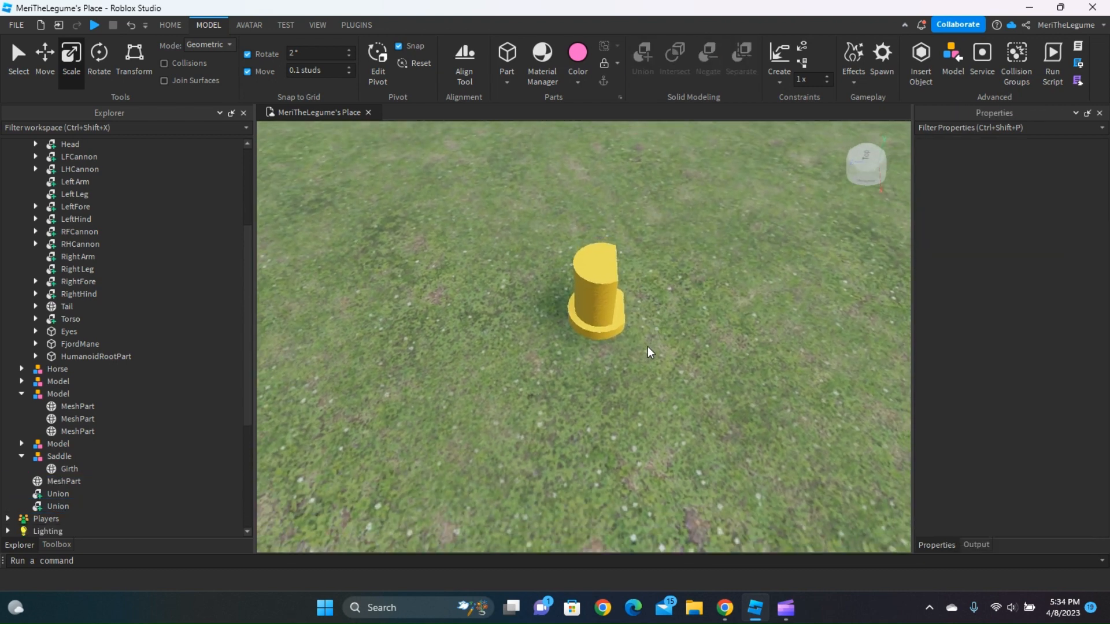
Negate the flat-sided cylinder and union it with the gold disc below to hollow the disc into a ring
right_drag(647, 345, 598, 264)
click(575, 266)
click(720, 58)
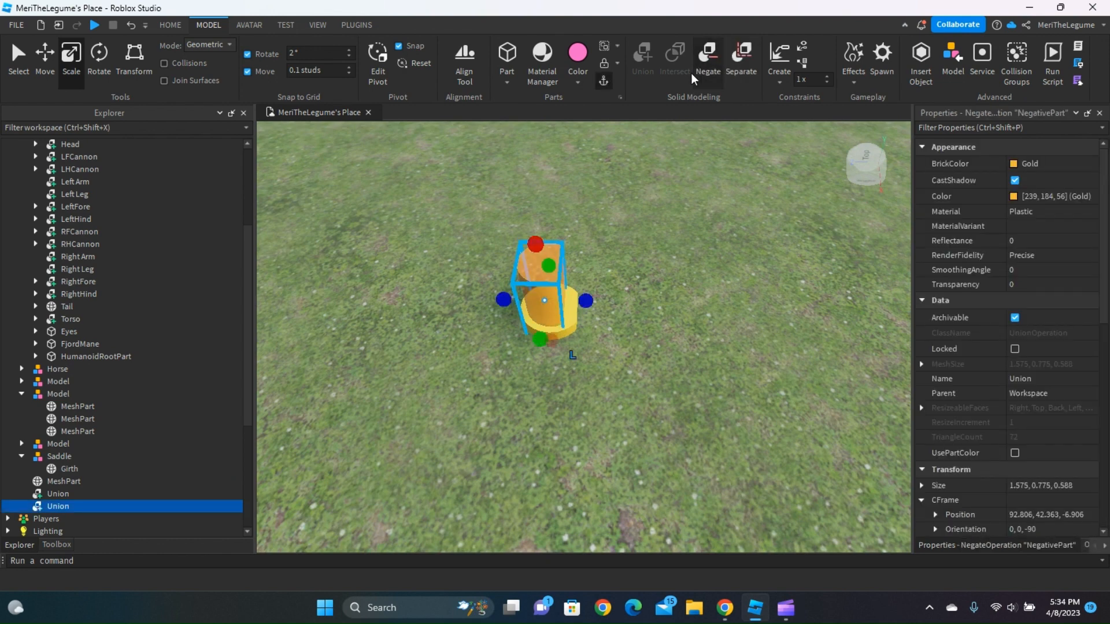
click(625, 387)
click(554, 278)
click(623, 307)
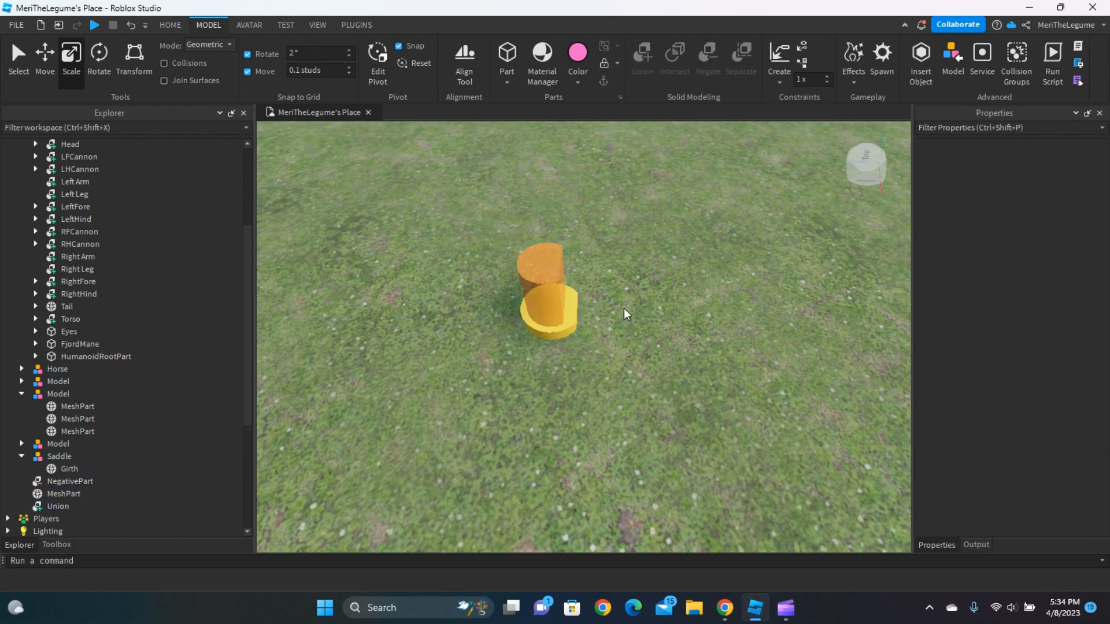
click(556, 301)
shift+click(549, 328)
click(641, 55)
right_drag(665, 324, 670, 328)
Undo both unions and the cylinder's negation, back to the separate cylinder and negated block
key(ctrl+z)
key(ctrl+z)
key(ctrl+z)
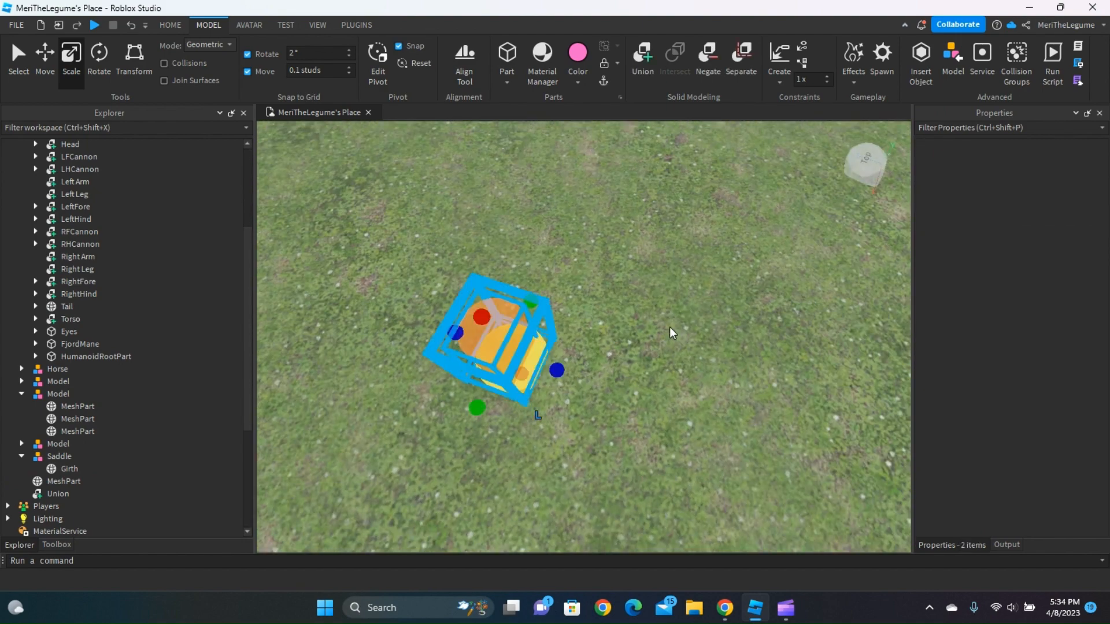
key(ctrl+z)
key(ctrl+z)
key(ctrl+z)
key(ctrl+z)
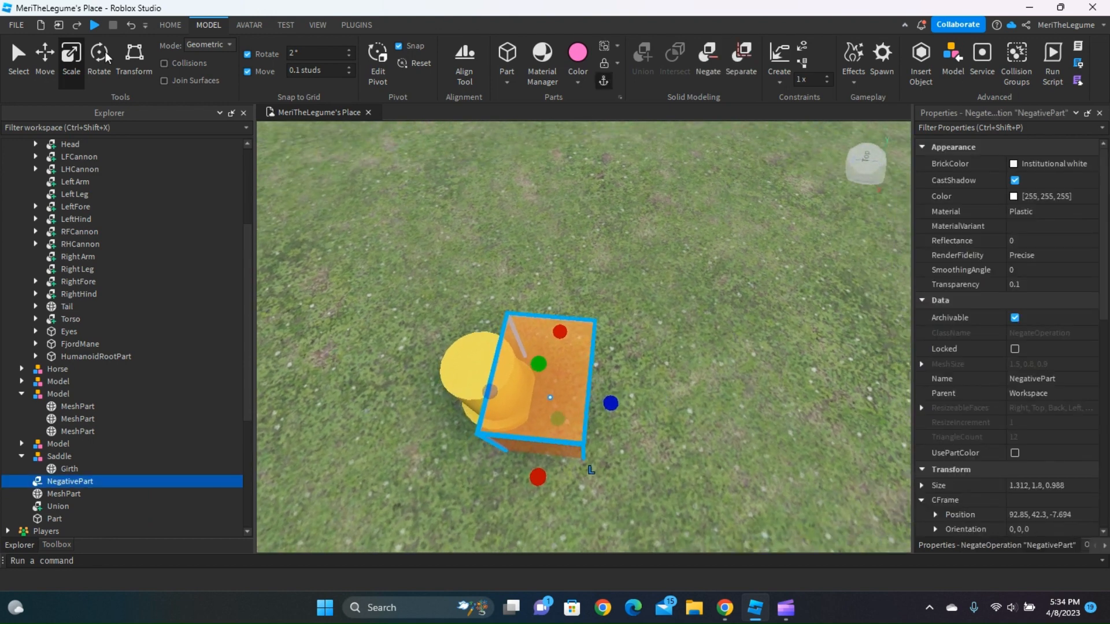
Move the negated block slightly away from the gold cylinder and union the two to cut a shallower flat side
click(45, 56)
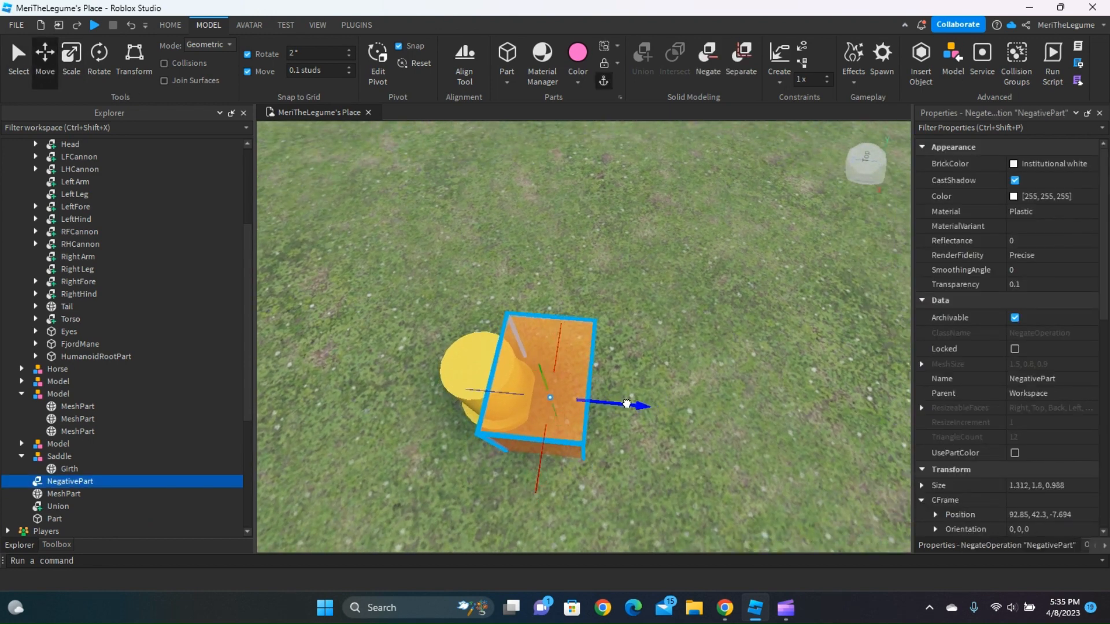
click(455, 311)
scroll(454, 311, down, 5)
scroll(453, 308, up, 5)
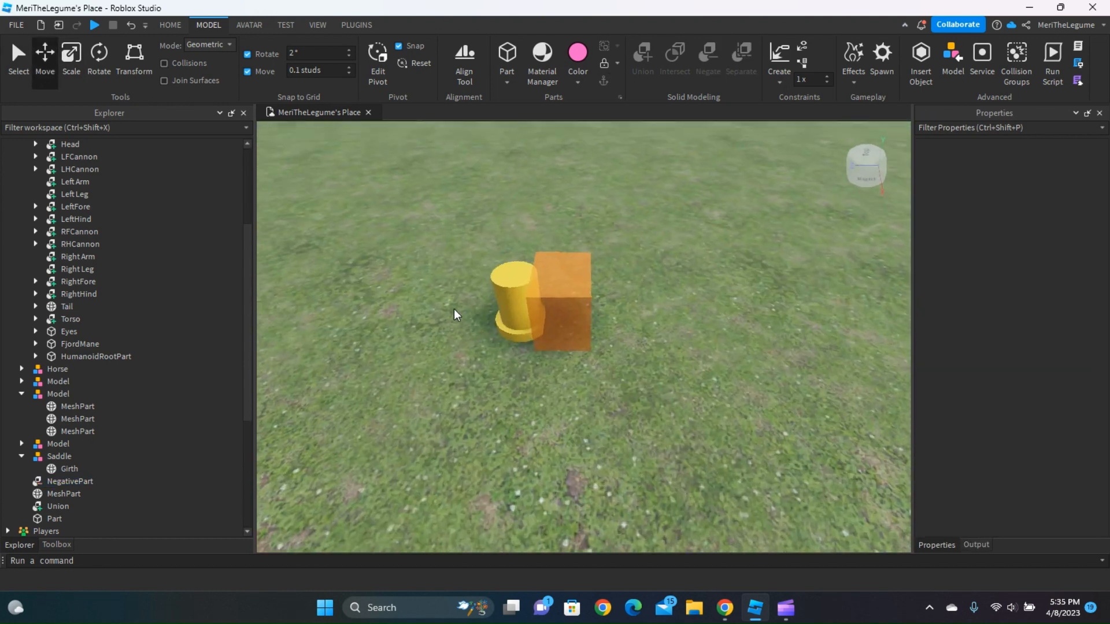
drag(455, 293, 635, 399)
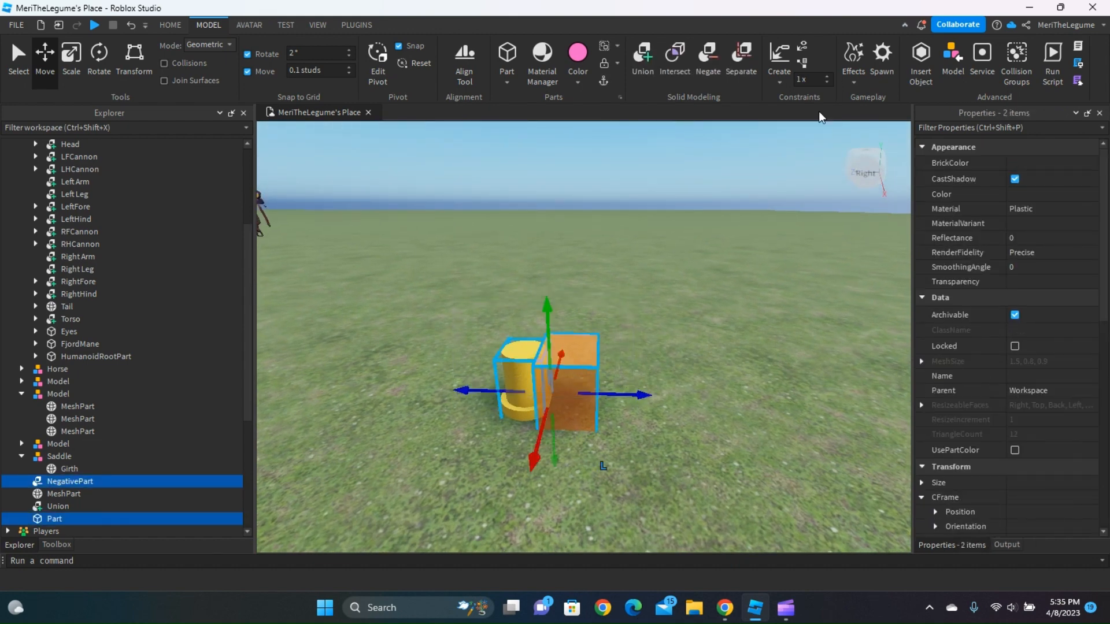
click(647, 65)
Negate the newly cut cylinder and union it with the gold disc to form a flat-sided ring
click(721, 75)
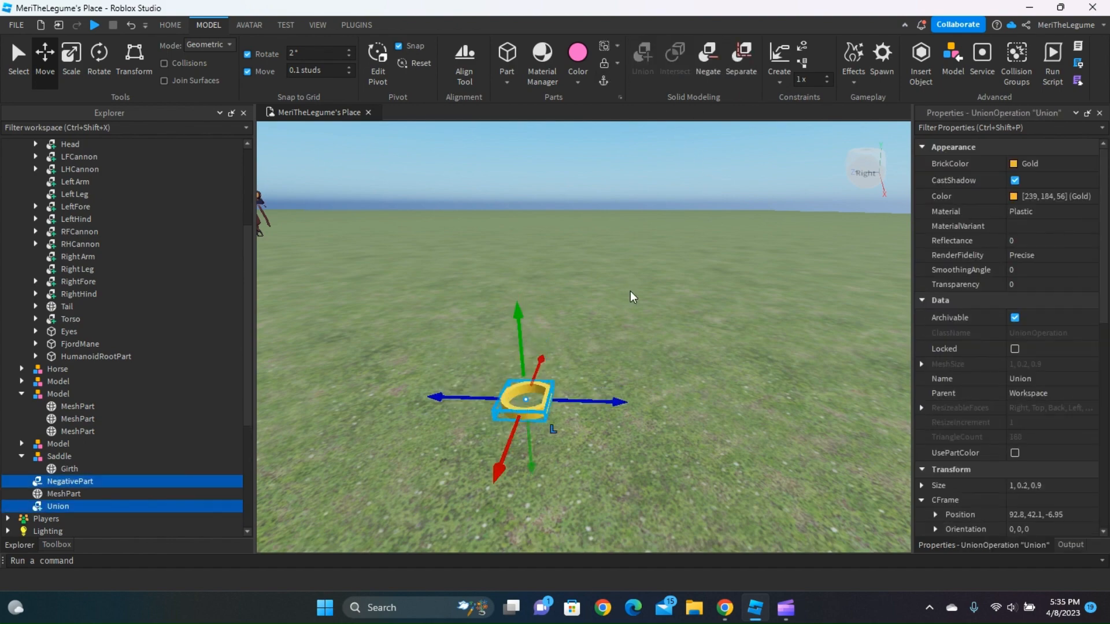
click(629, 329)
right_drag(629, 333, 610, 311)
scroll(628, 333, up, 3)
scroll(611, 311, up, 3)
scroll(611, 311, down, 5)
scroll(610, 311, up, 3)
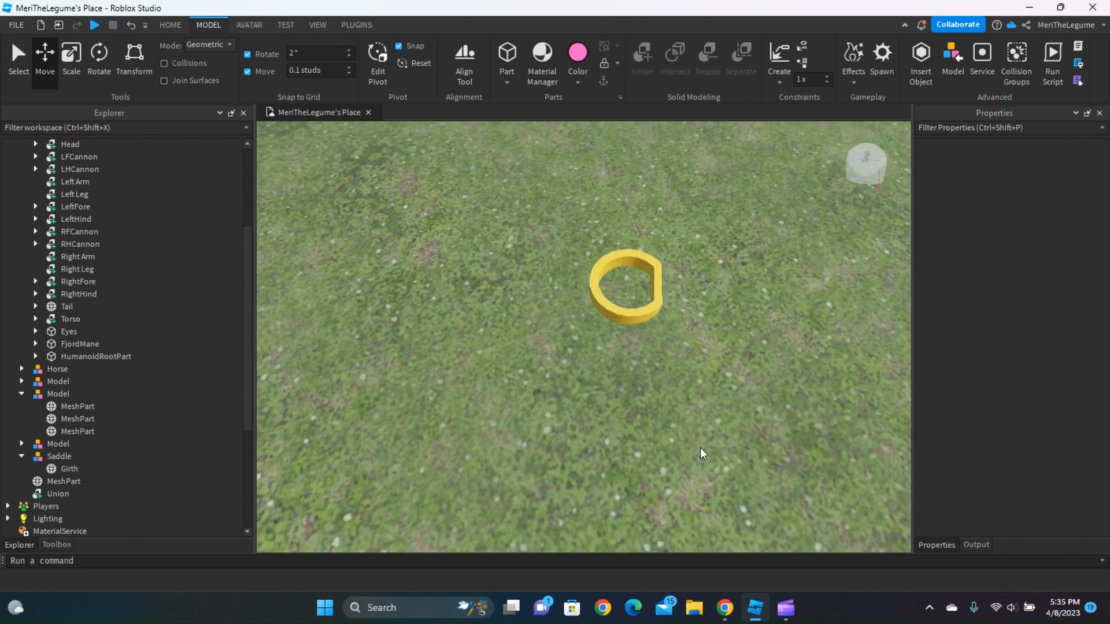